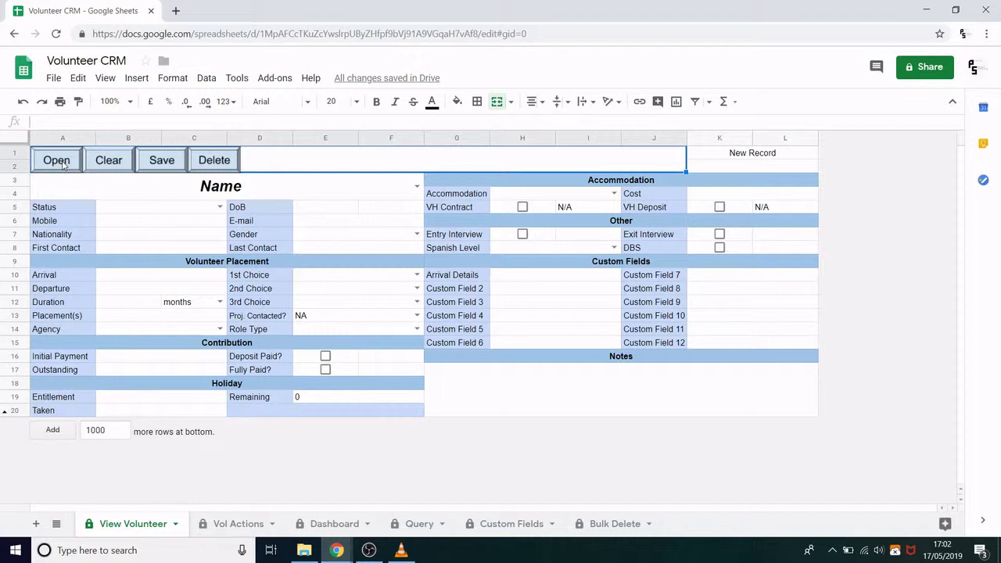
On the Dashboard sheet, inspect the Current Volunteer Counts, such as 12 active and 19 active enquirers.
left_click(334, 530)
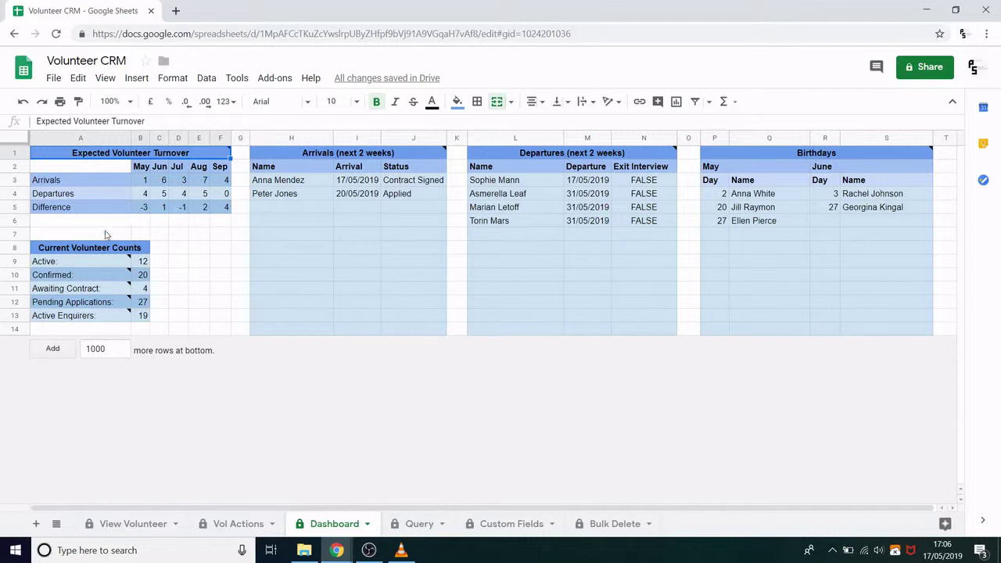
left_click(76, 250)
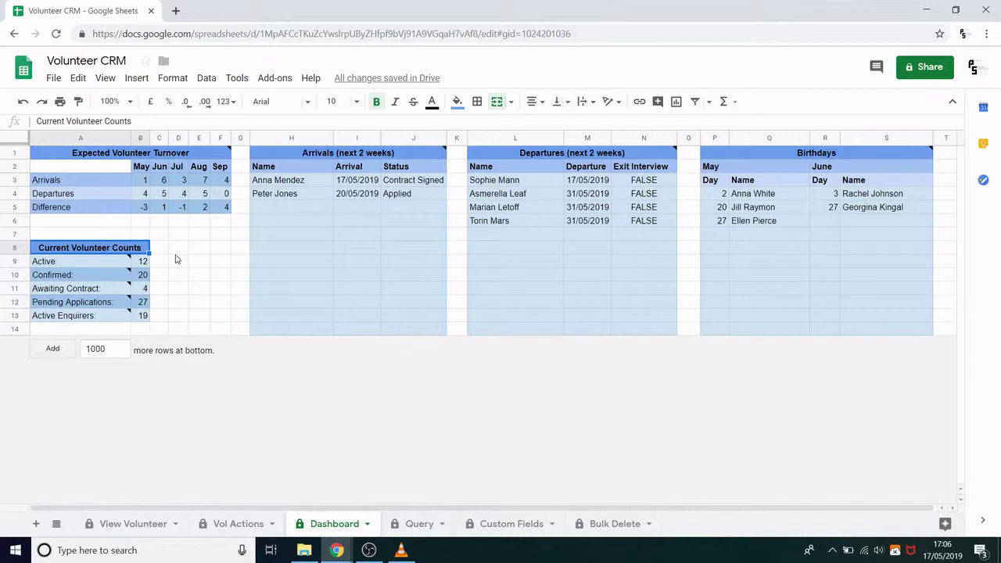
mouse_move(110, 263)
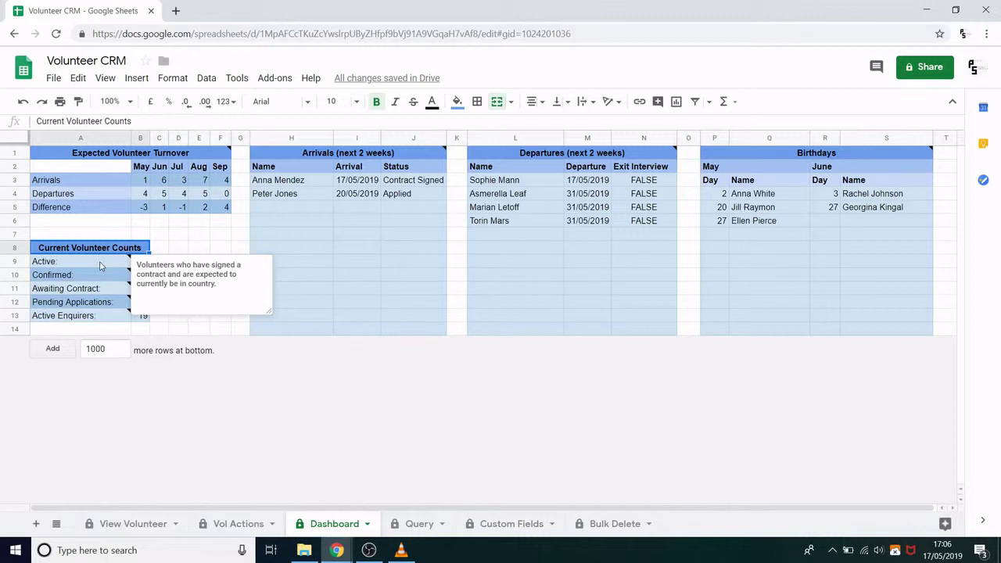
left_click_drag(100, 264, 155, 266)
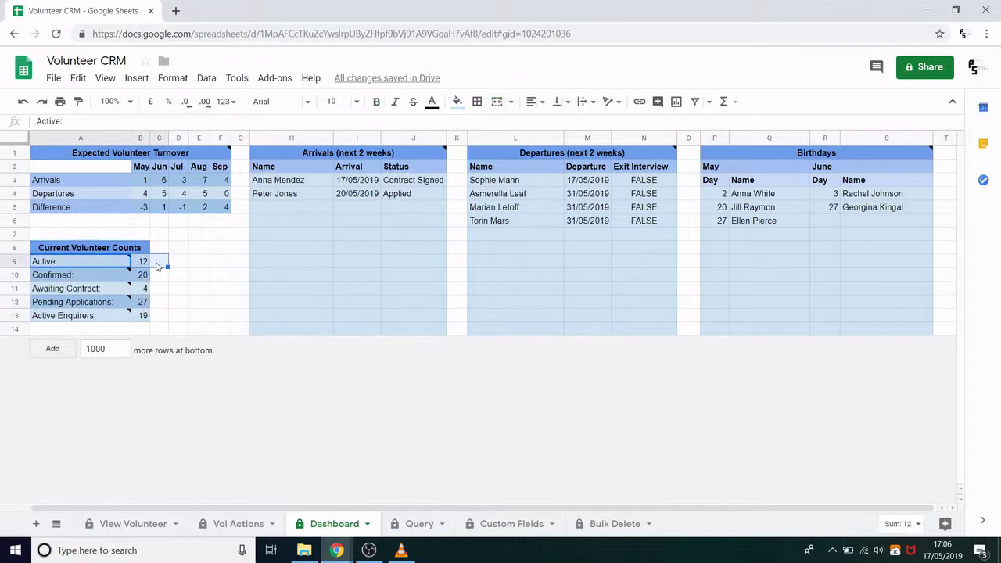
left_click(140, 319)
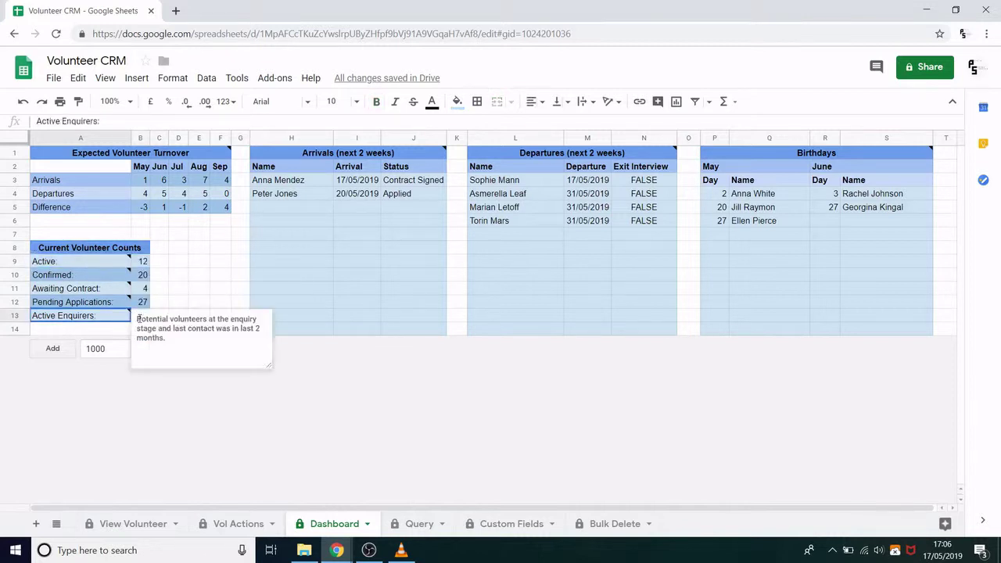
left_click(199, 289)
left_click(333, 155)
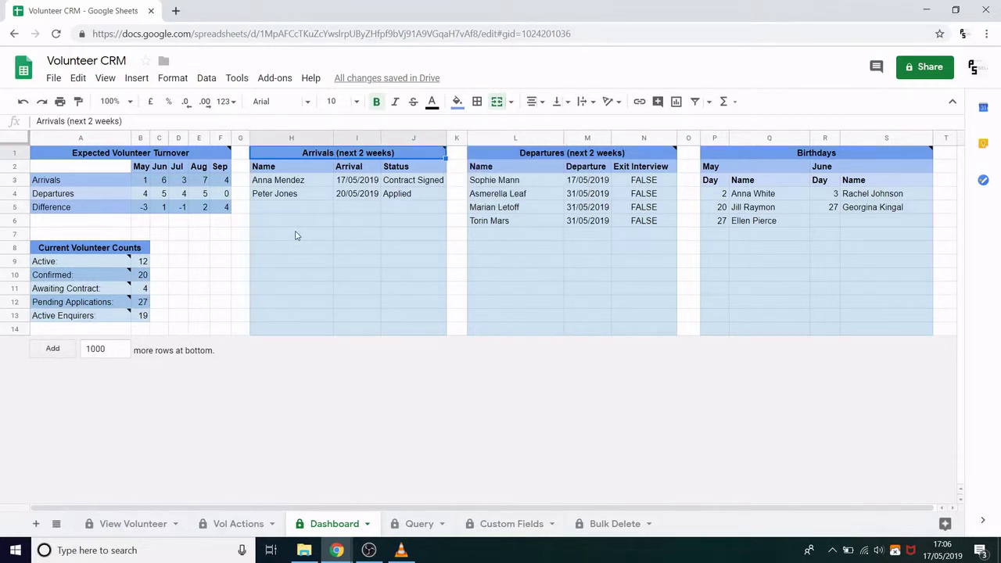
mouse_move(577, 160)
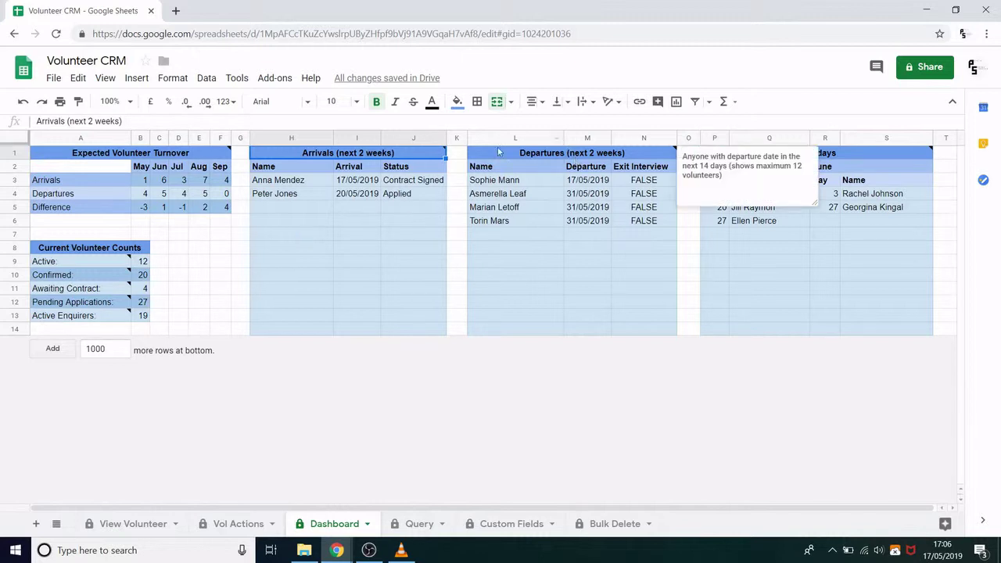
left_click(520, 159)
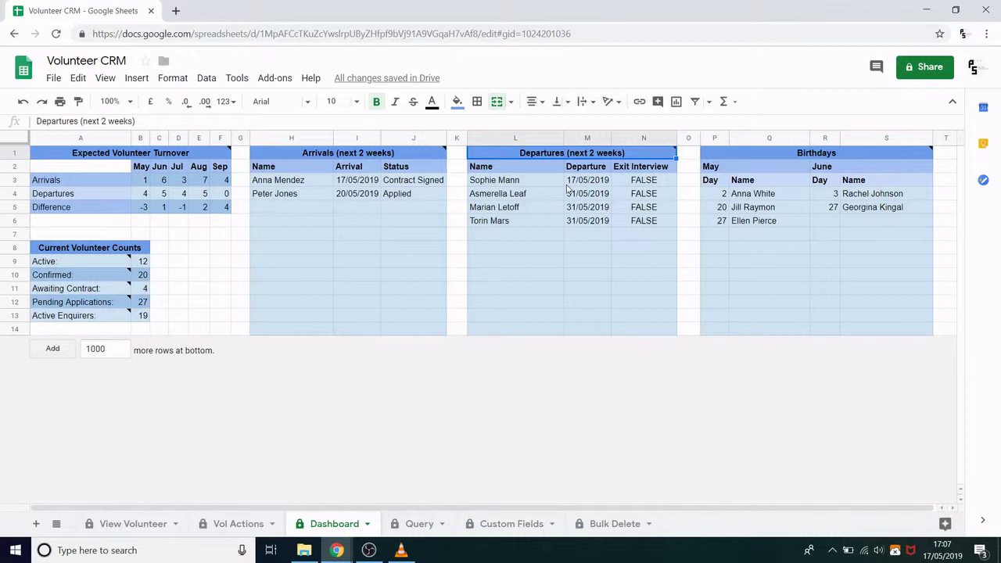
left_click(764, 155)
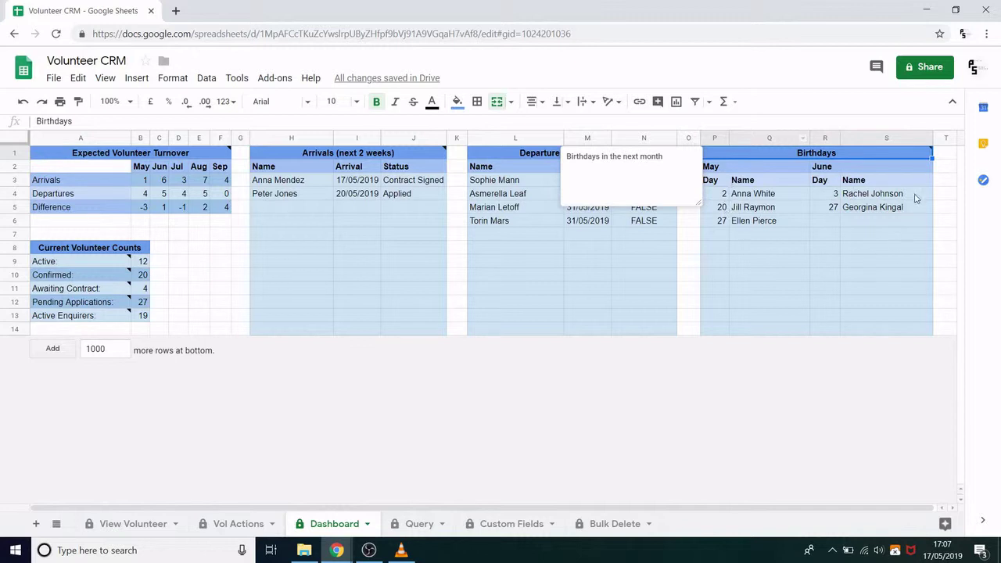
left_click(774, 234)
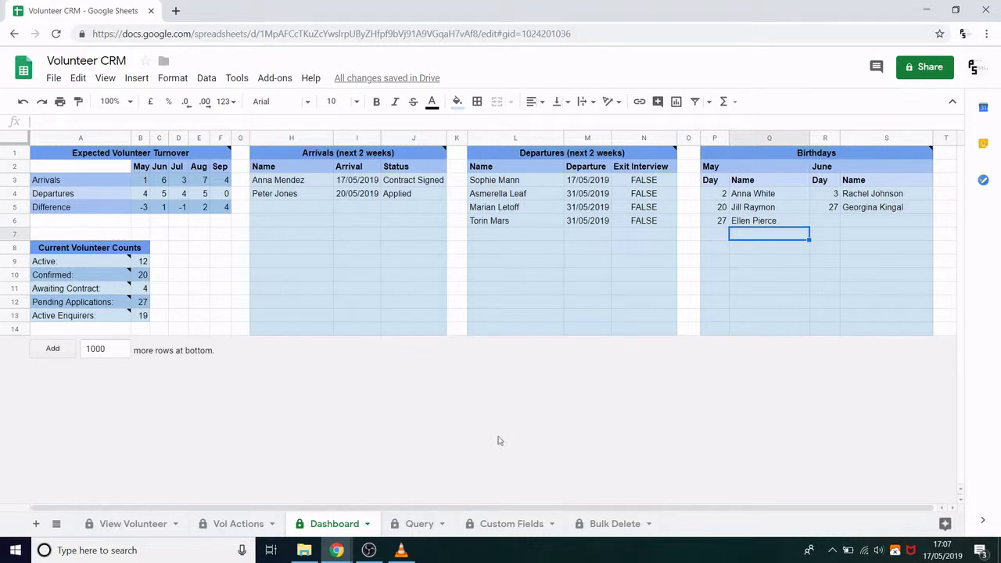
Switch to the Query sheet with its Match All Criteria grid and record count of 0.
left_click(420, 521)
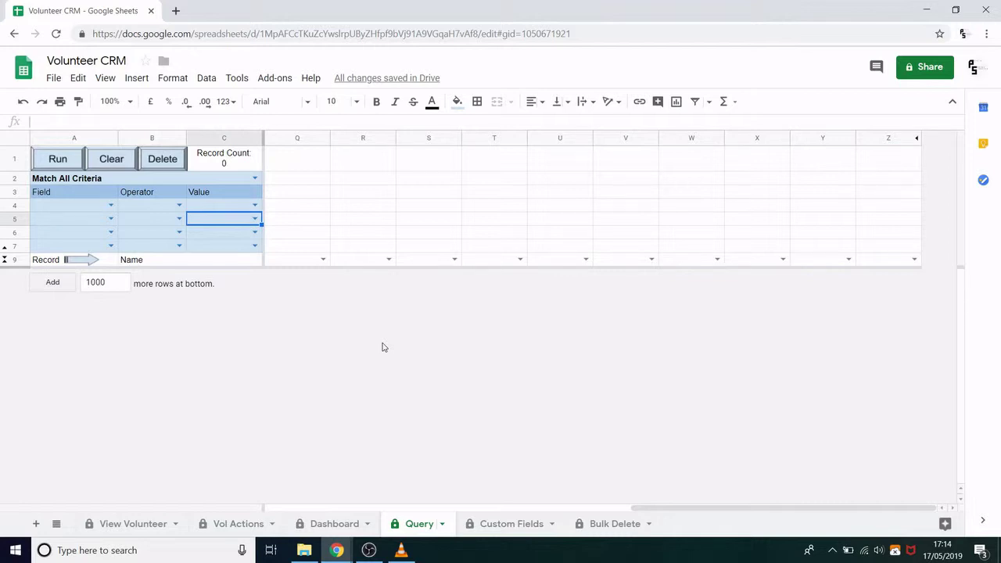
Set the first query criterion to Arrival Before 01/04/2019.
left_click(71, 208)
type("ar")
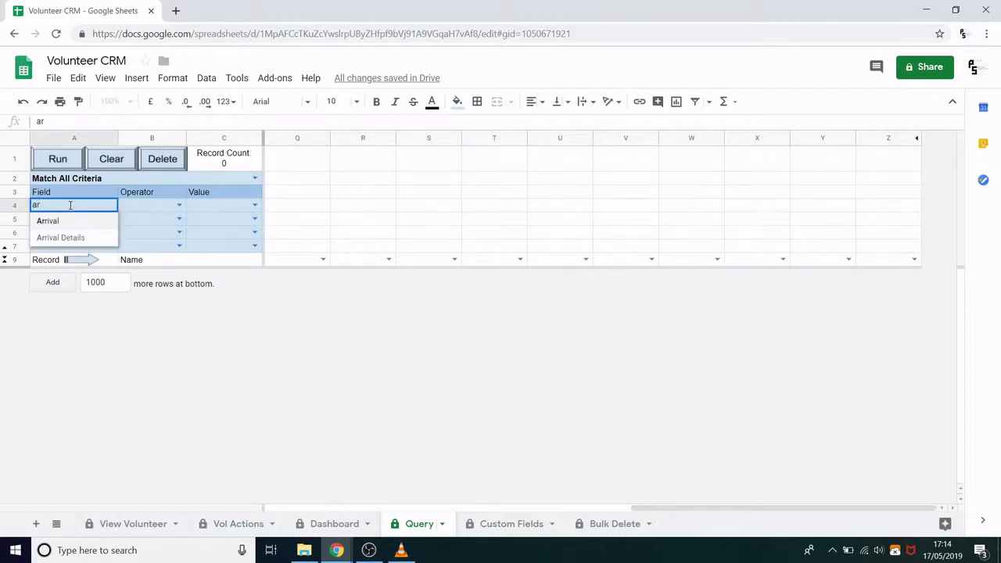
left_click(55, 227)
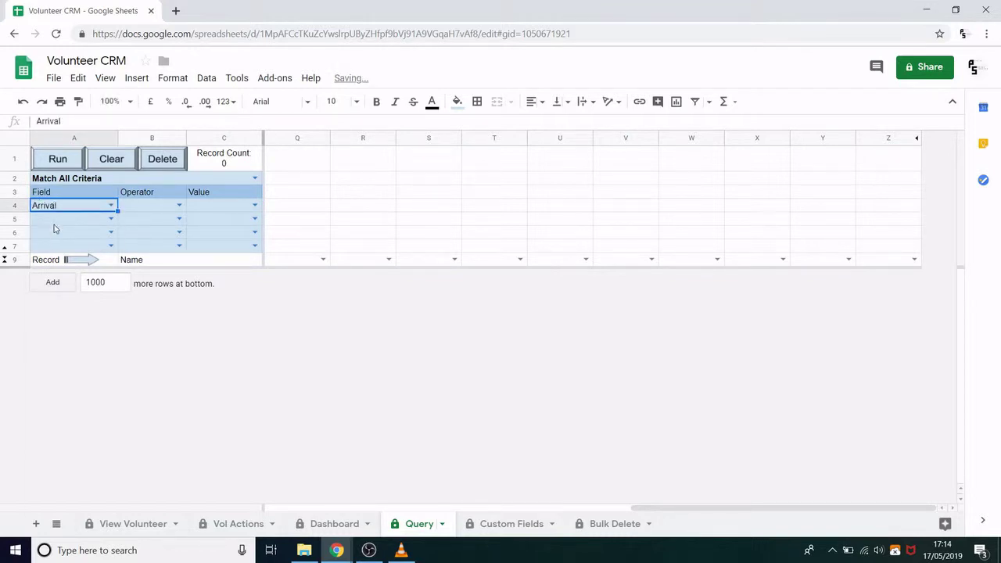
left_click(161, 205)
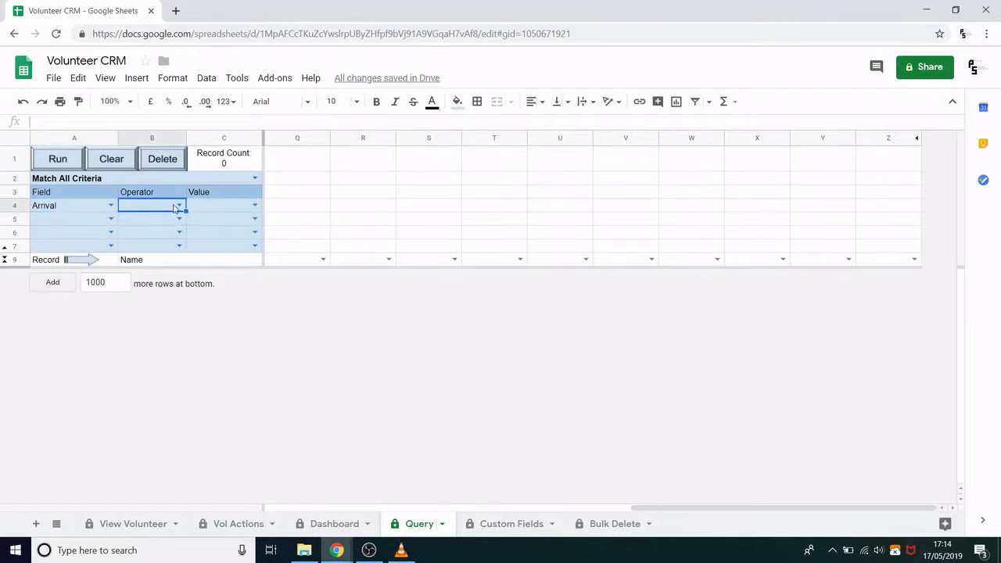
left_click(179, 206)
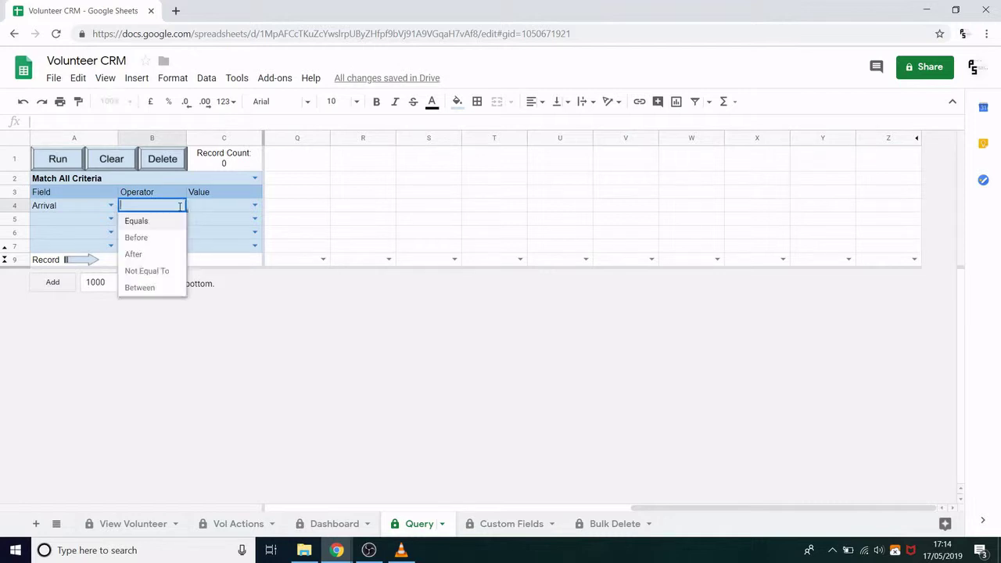
left_click(148, 237)
left_click(217, 210)
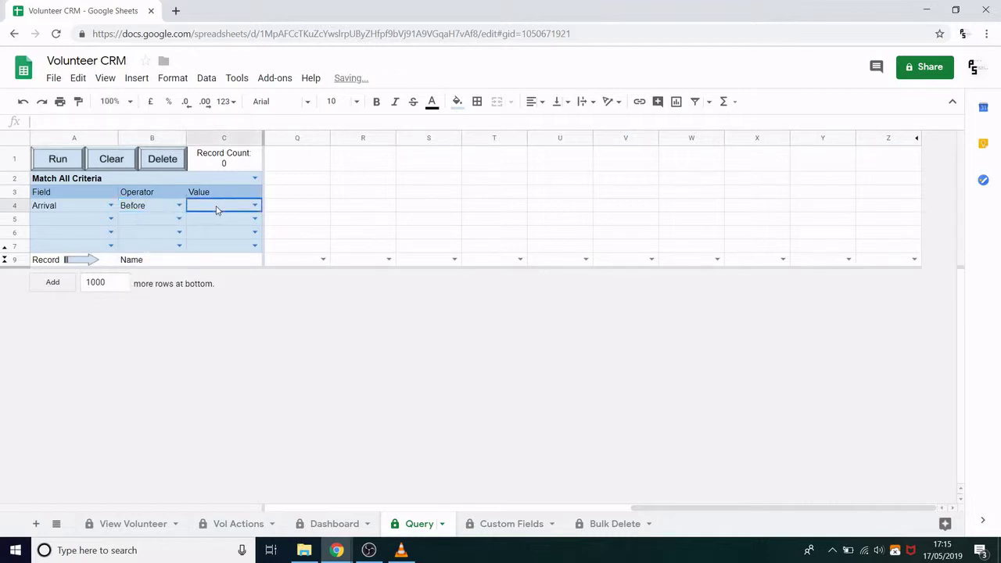
type("01/04/2019")
key("Return")
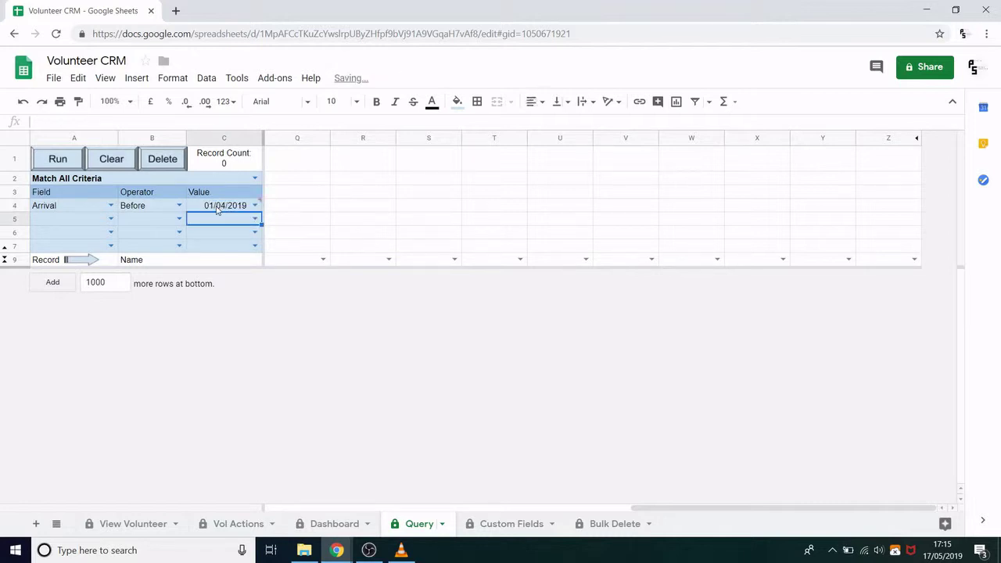
Set the second query criterion to Departure After 31/12/2018.
left_click(77, 223)
double_click(77, 223)
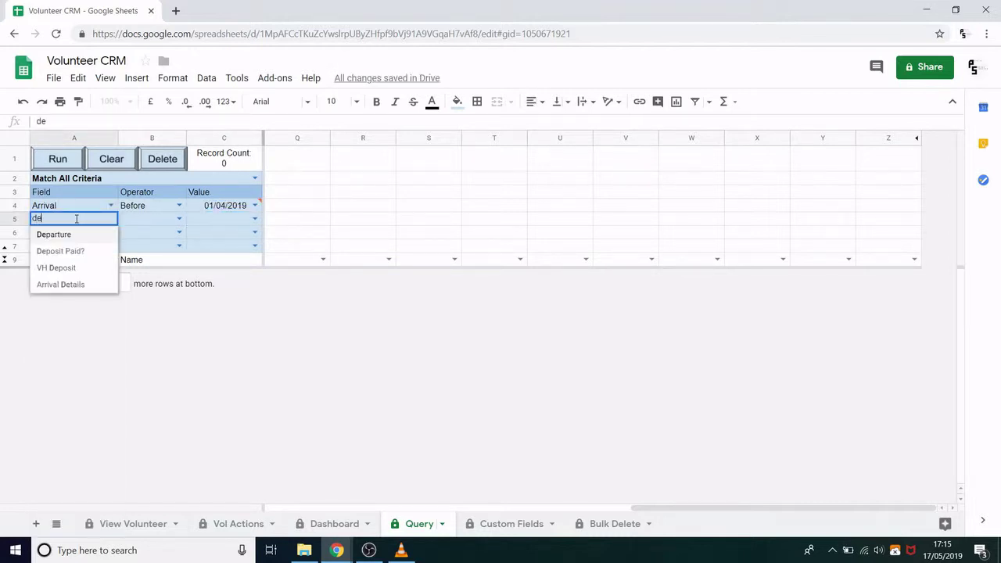
left_click(66, 237)
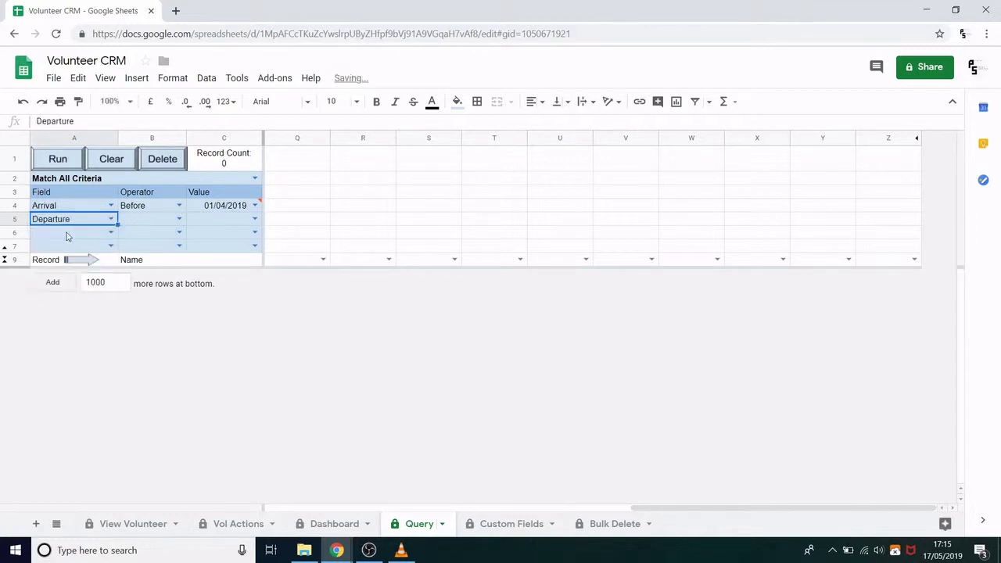
left_click(138, 224)
type("af")
left_click(154, 235)
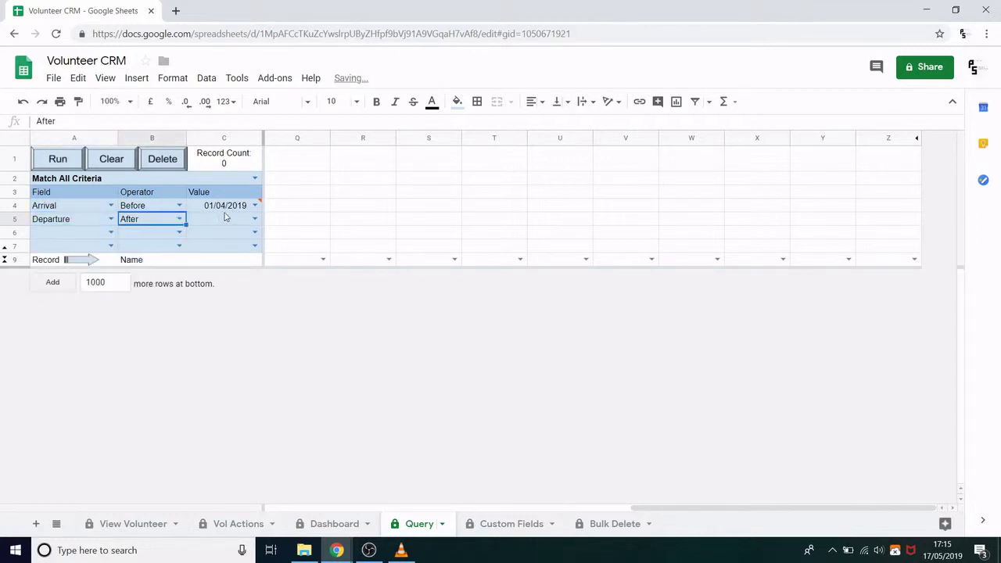
left_click(225, 225)
type("31/12/2018")
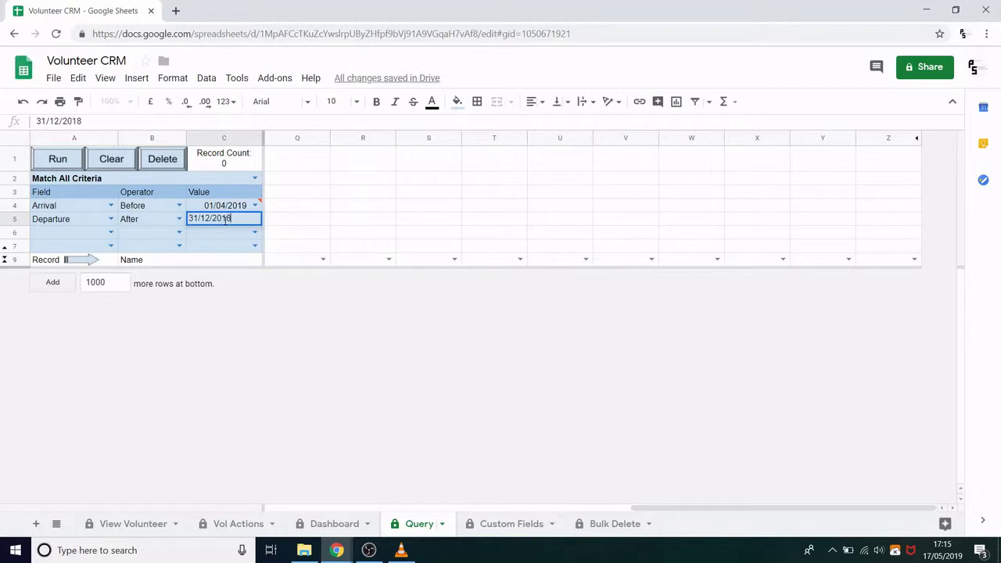
key("Return")
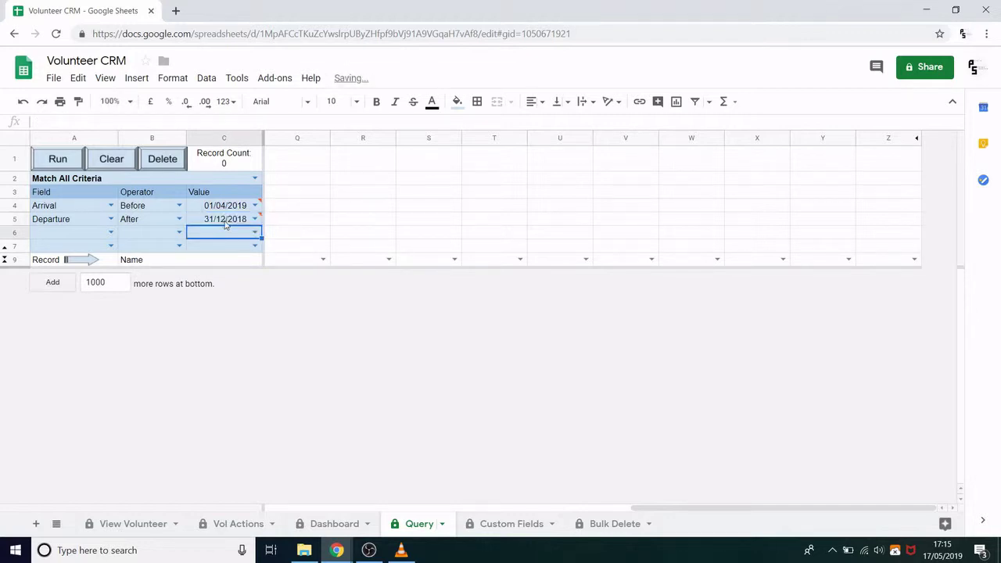
Run the query to list 20 matching volunteers and check a result's INDEX formula.
left_click(67, 162)
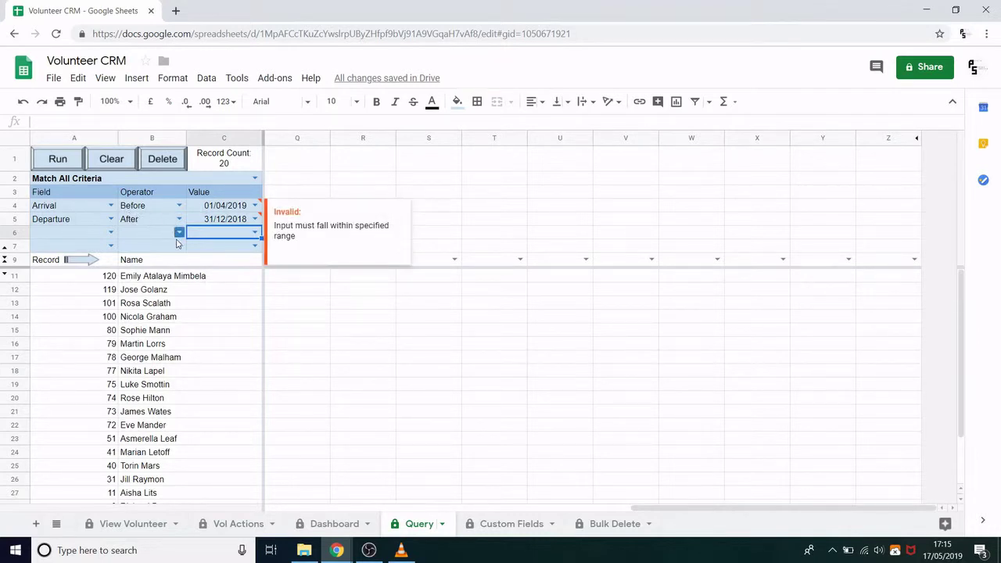
left_click(177, 331)
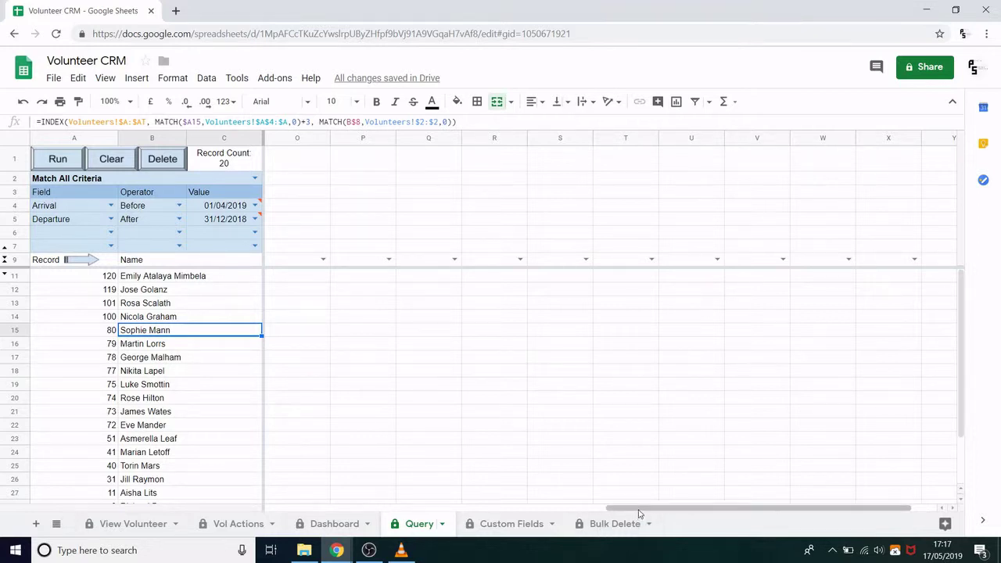
left_click_drag(626, 509, 293, 512)
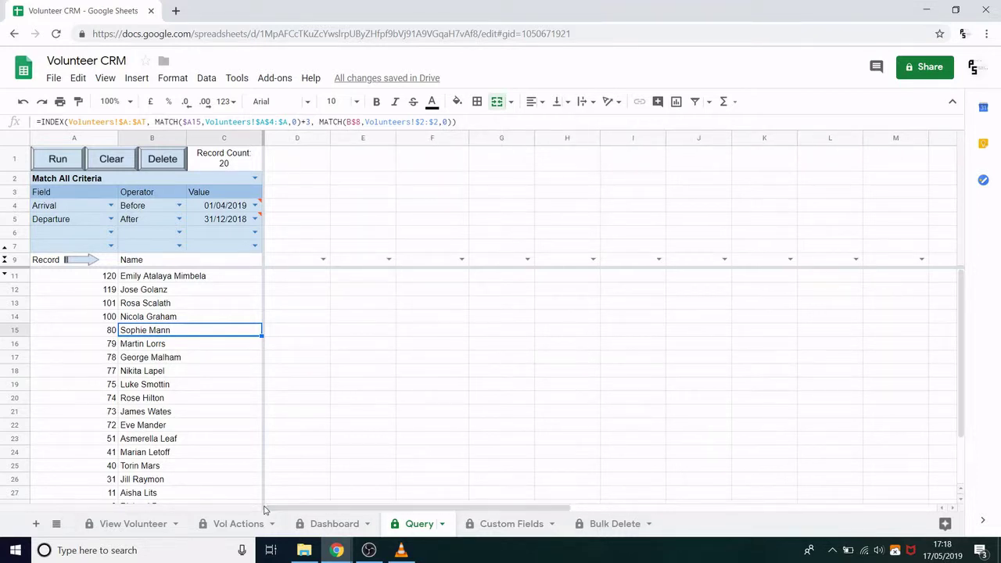
Add Status, Arrival and Departure as result columns D9 to F9.
left_click(323, 258)
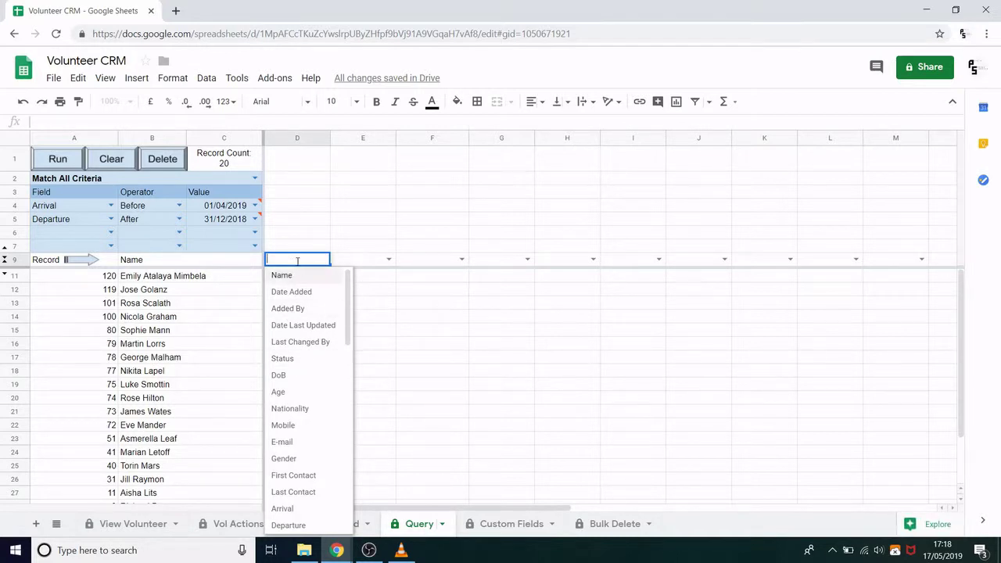
scroll(320, 391, "down", 3)
scroll(320, 391, "up", 3)
type("st")
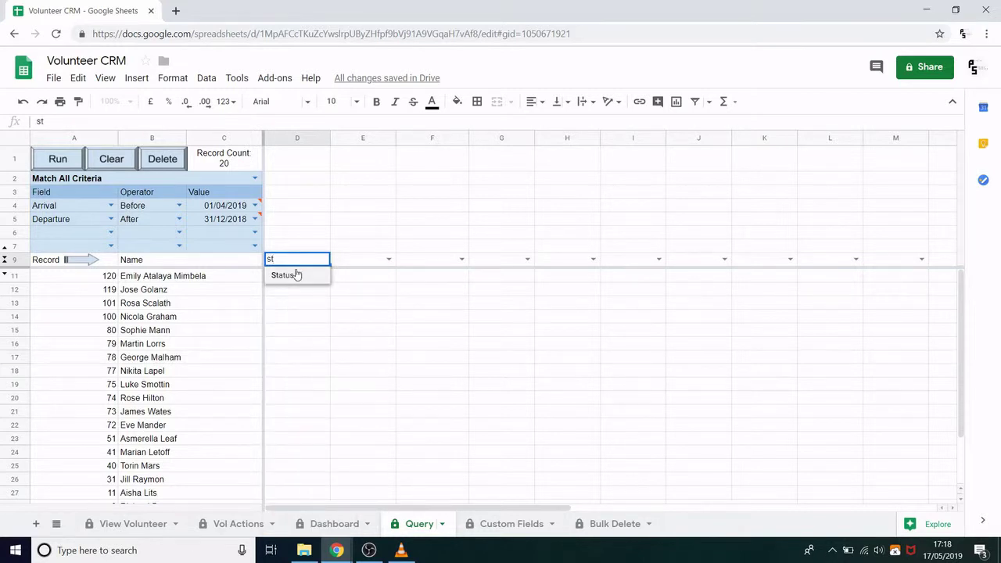
left_click(298, 276)
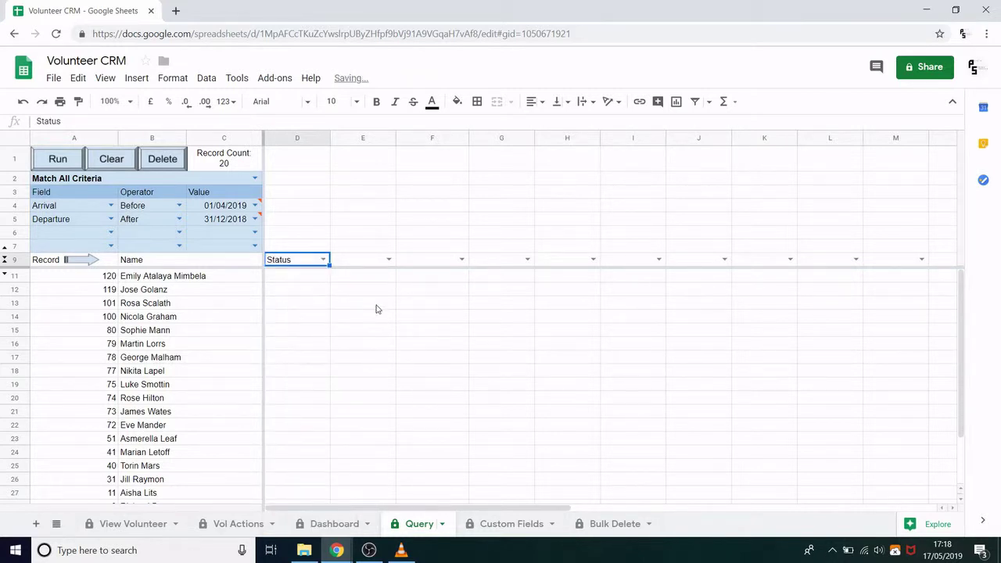
left_click(357, 260)
type("arr")
key("Tab")
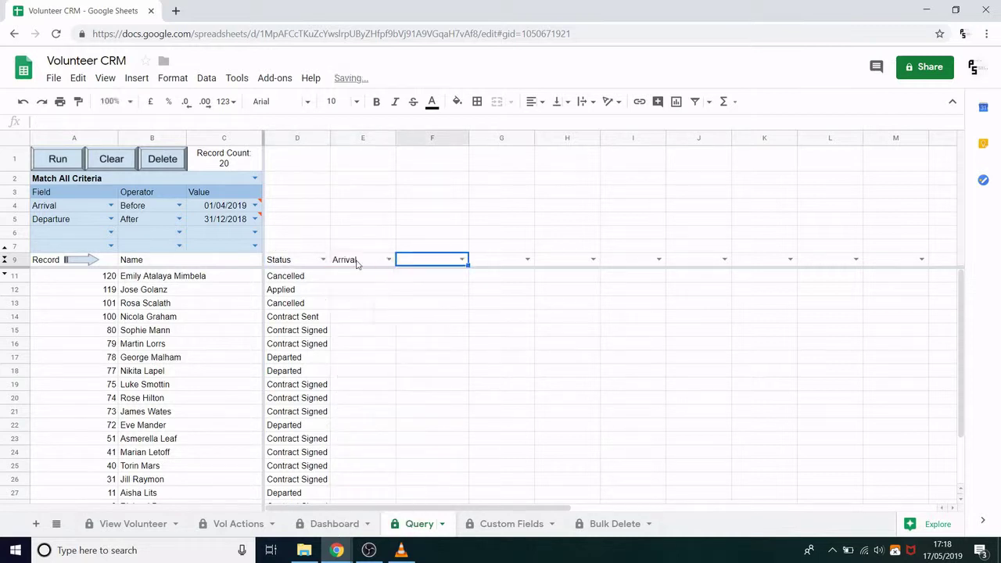
type("dep")
key("Tab")
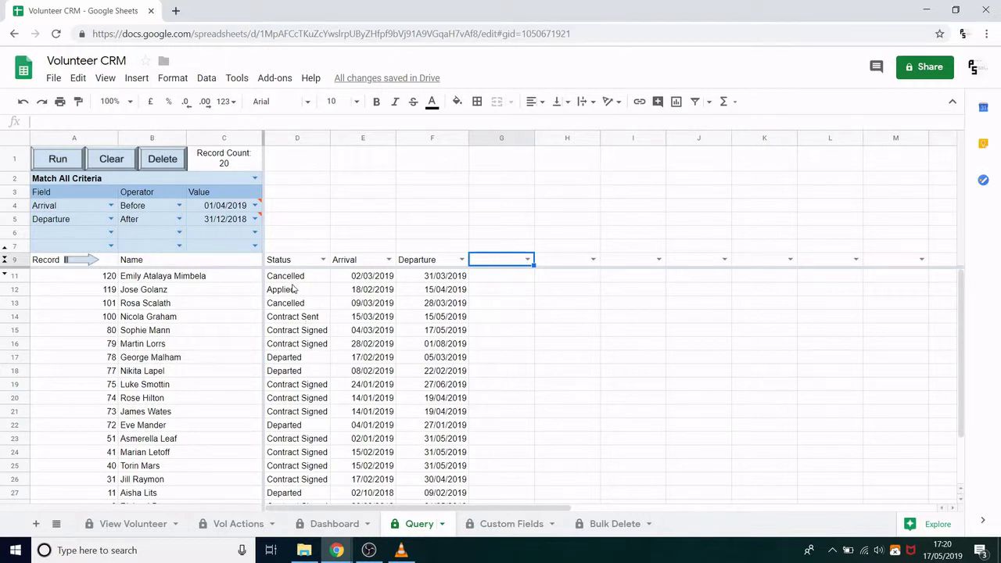
Add a third criterion, Status Not Equal To Cancelled, in row 6.
left_click(75, 232)
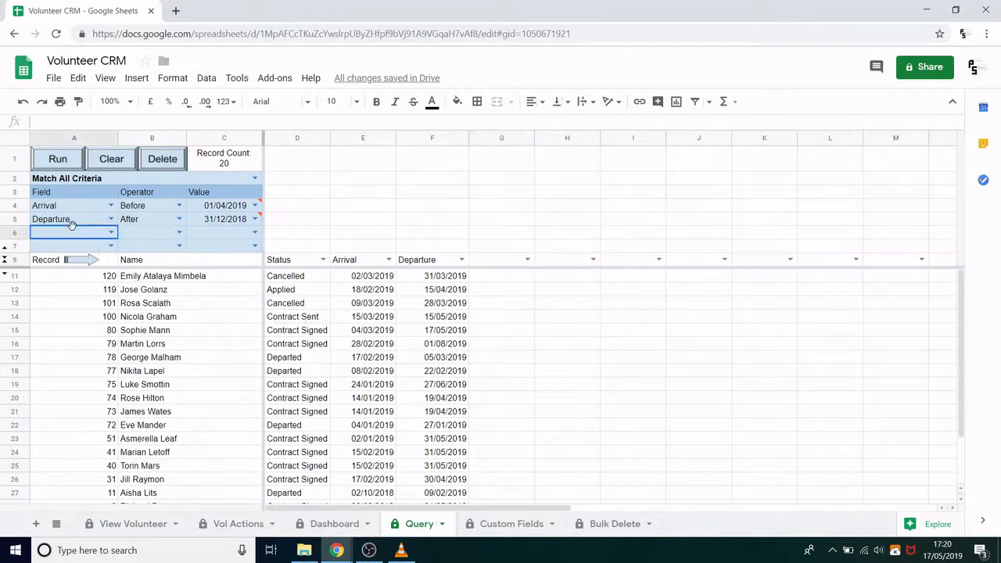
left_click(111, 245)
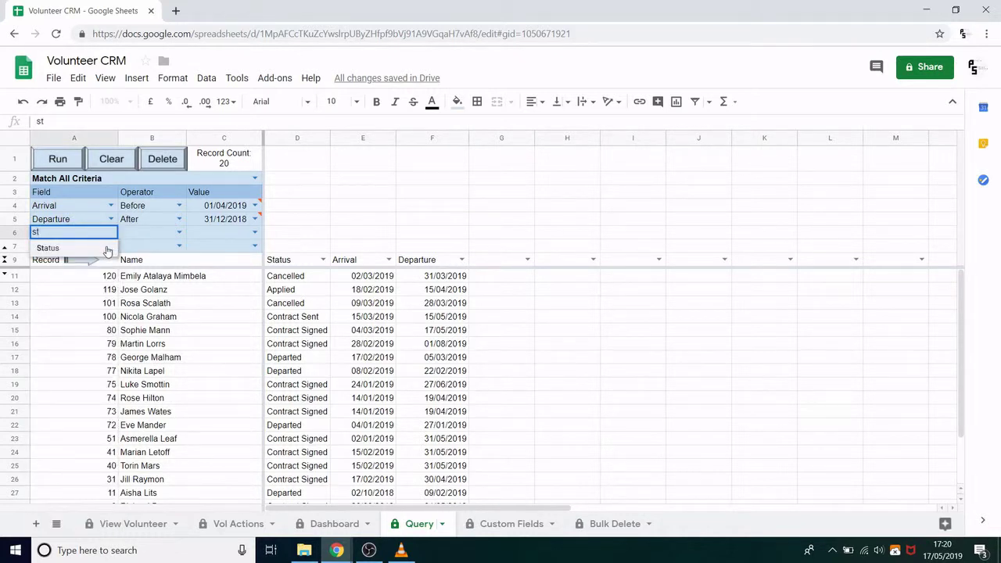
left_click(110, 250)
left_click(169, 233)
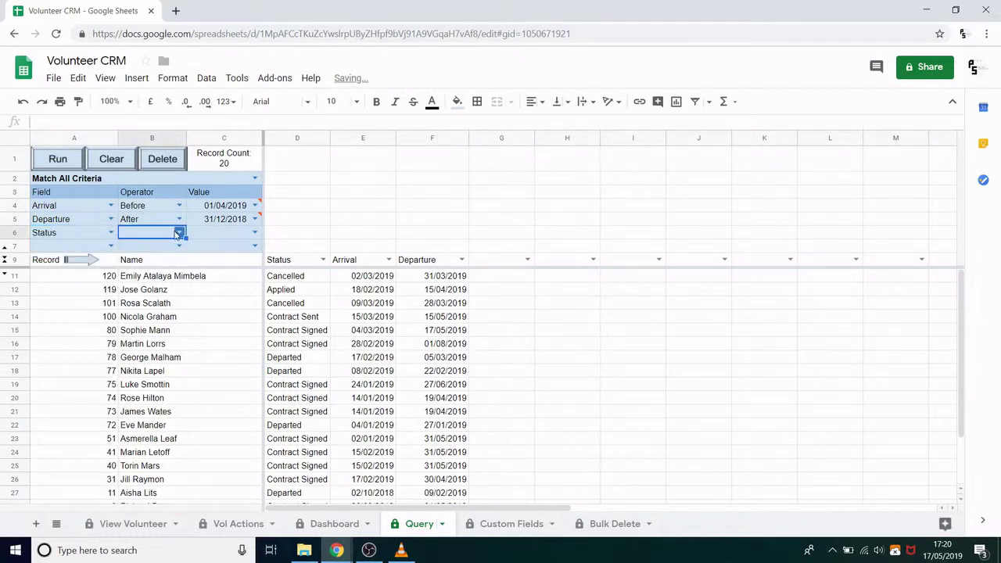
left_click(179, 232)
left_click(165, 266)
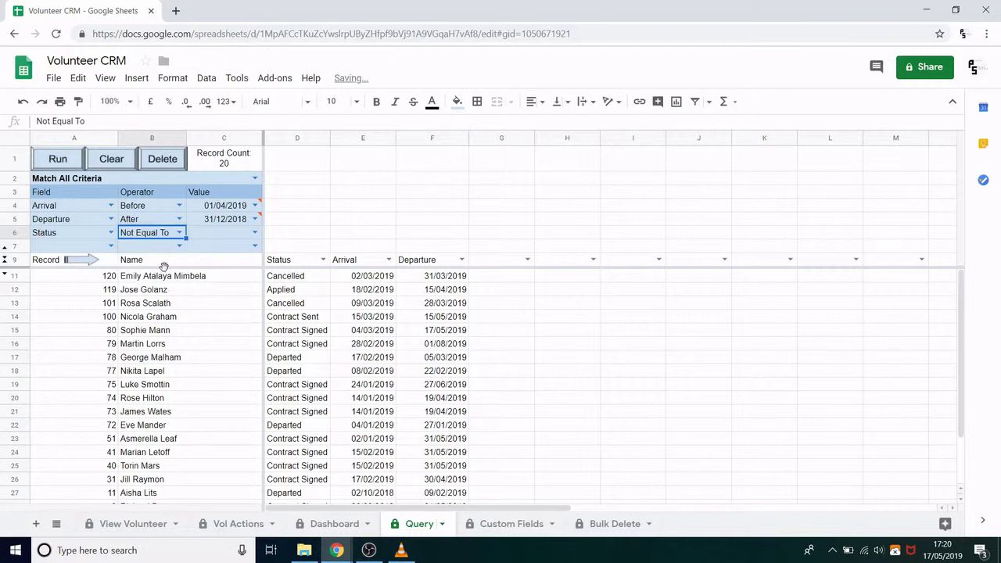
left_click(216, 236)
type("Cancelled")
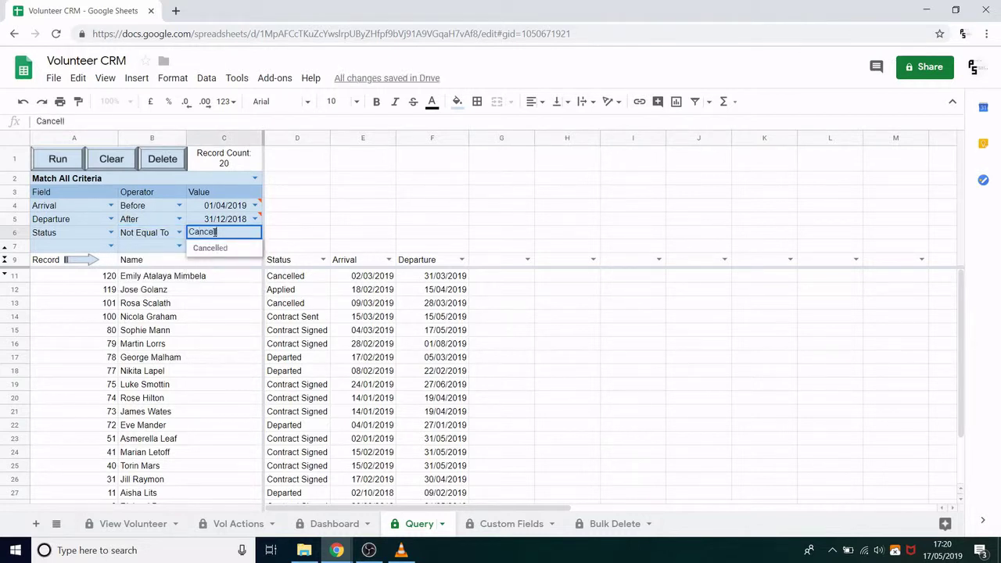
key("Return")
left_click(70, 246)
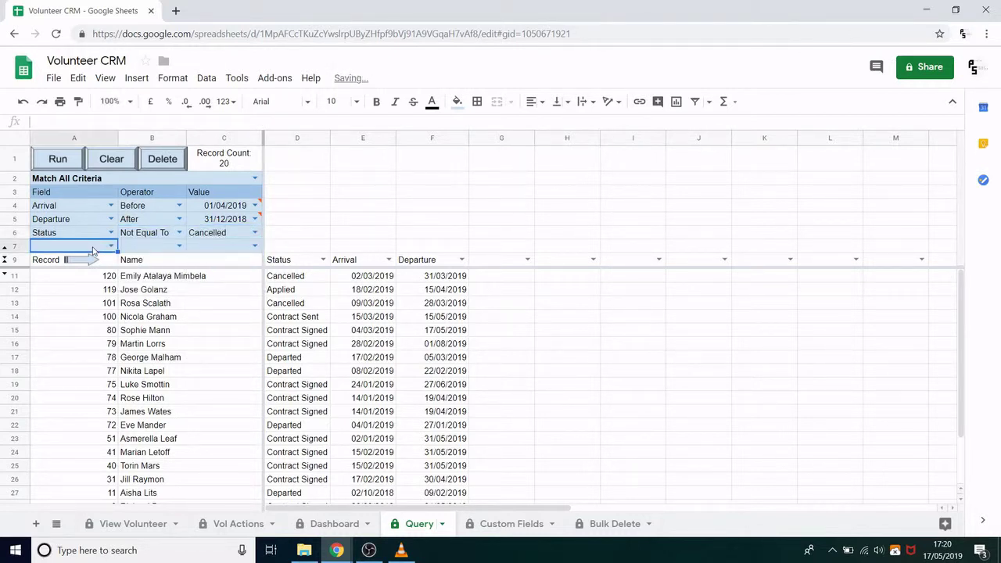
Add Status Not Equal To Applied, run the query for 17 records, then clear everything.
type("st")
left_click(69, 262)
left_click(178, 246)
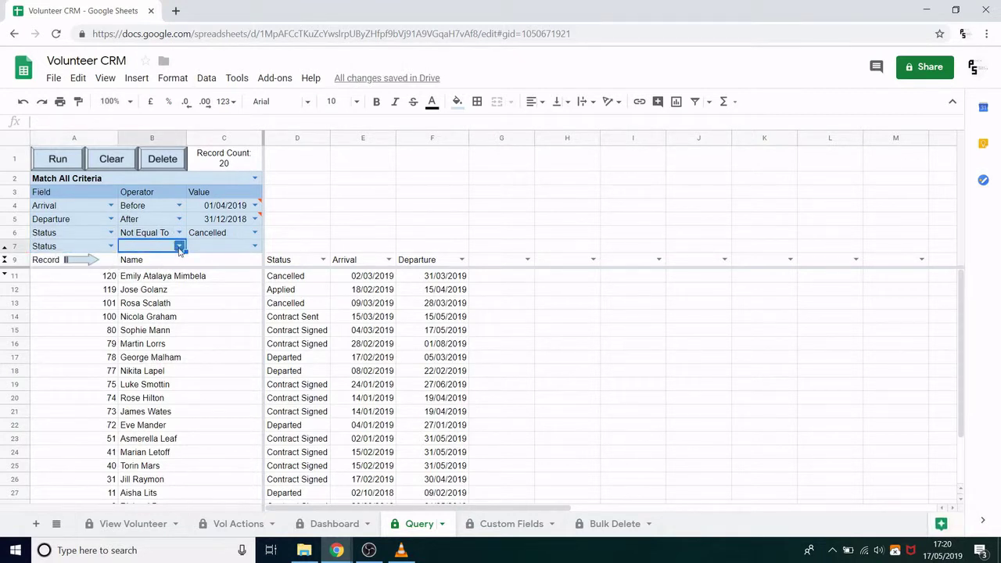
left_click(178, 246)
left_click(140, 279)
left_click(254, 247)
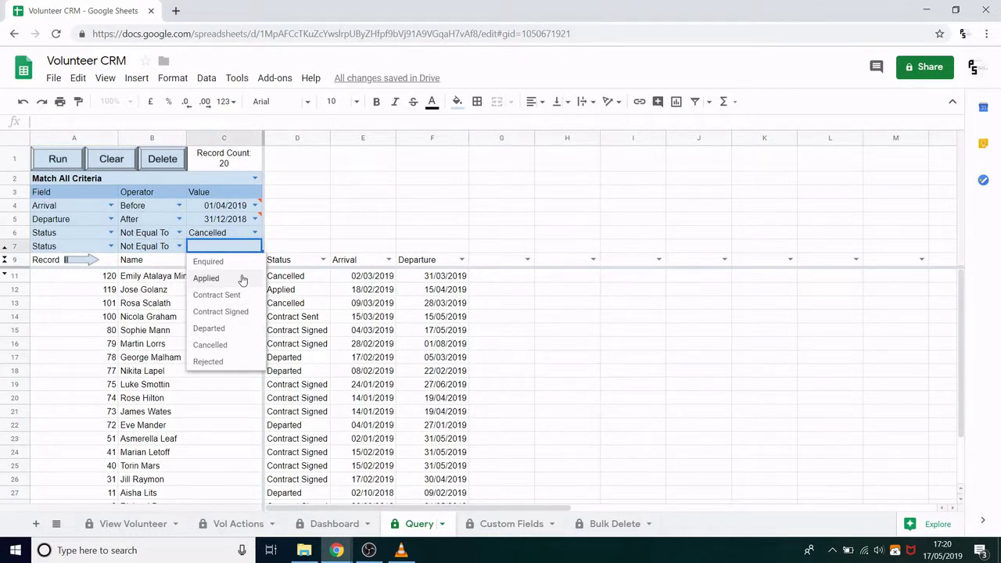
left_click(240, 279)
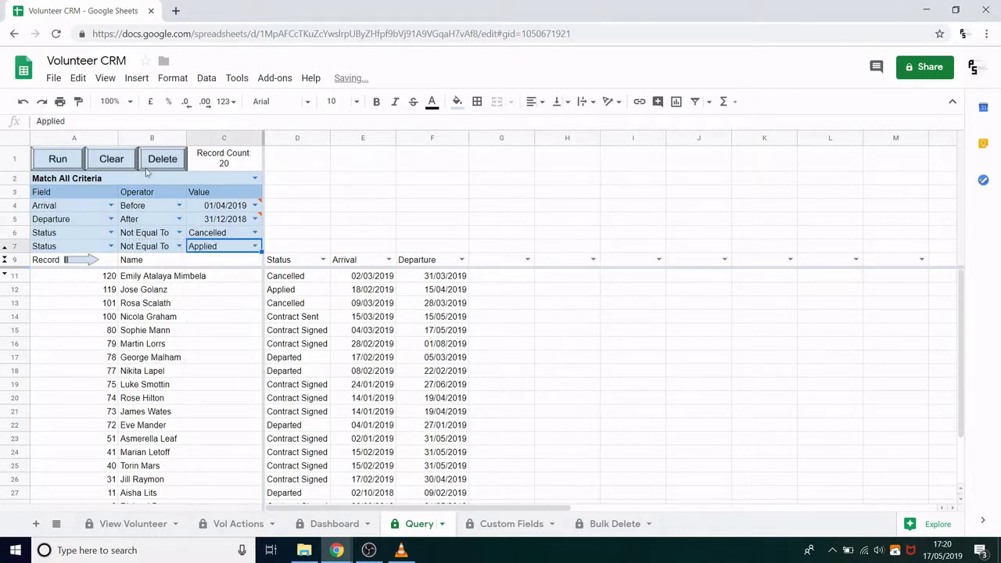
left_click(68, 165)
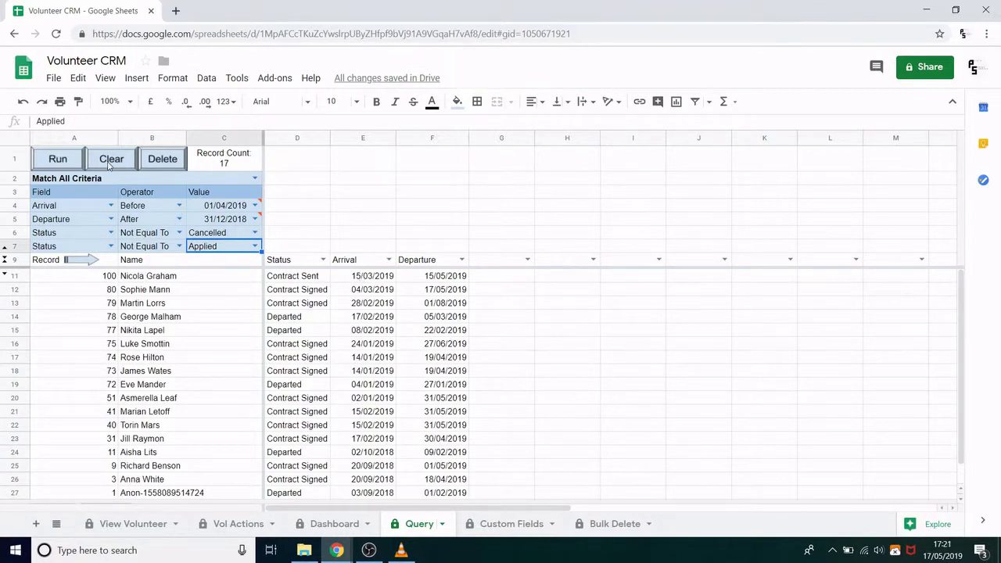
left_click(110, 159)
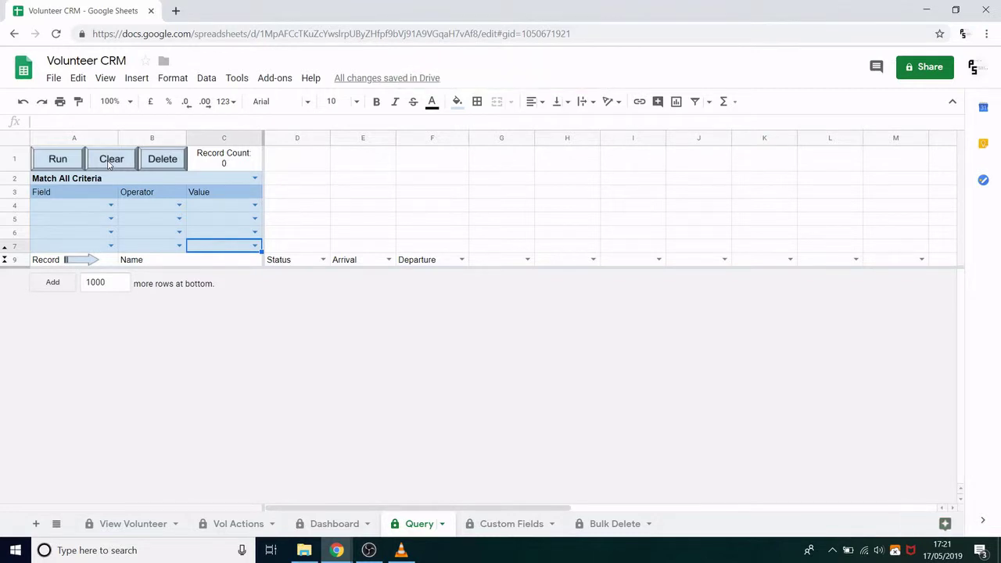
Set the first criterion to Arrival Between 01/05/2019 and 17/05/2019.
left_click(54, 210)
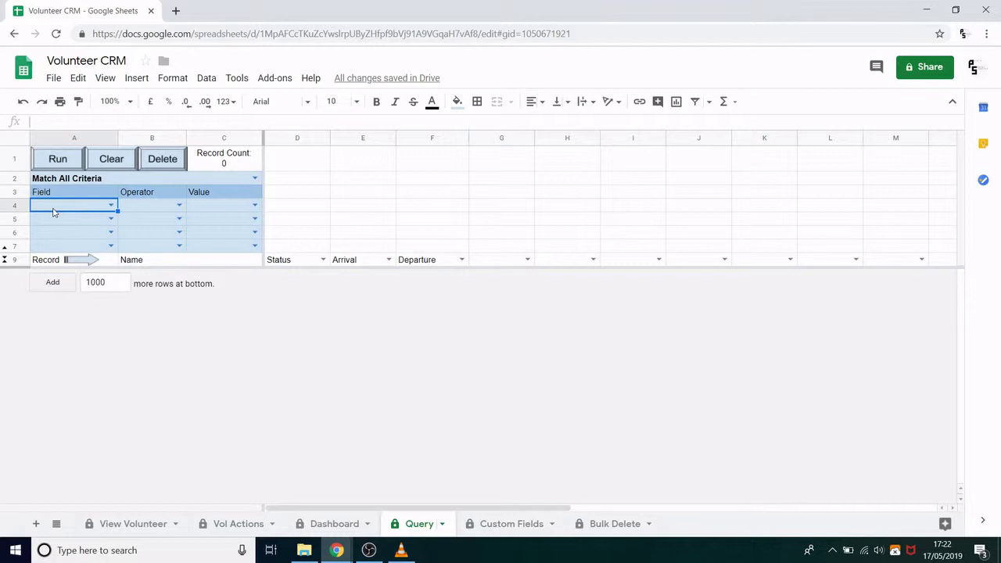
type("ar")
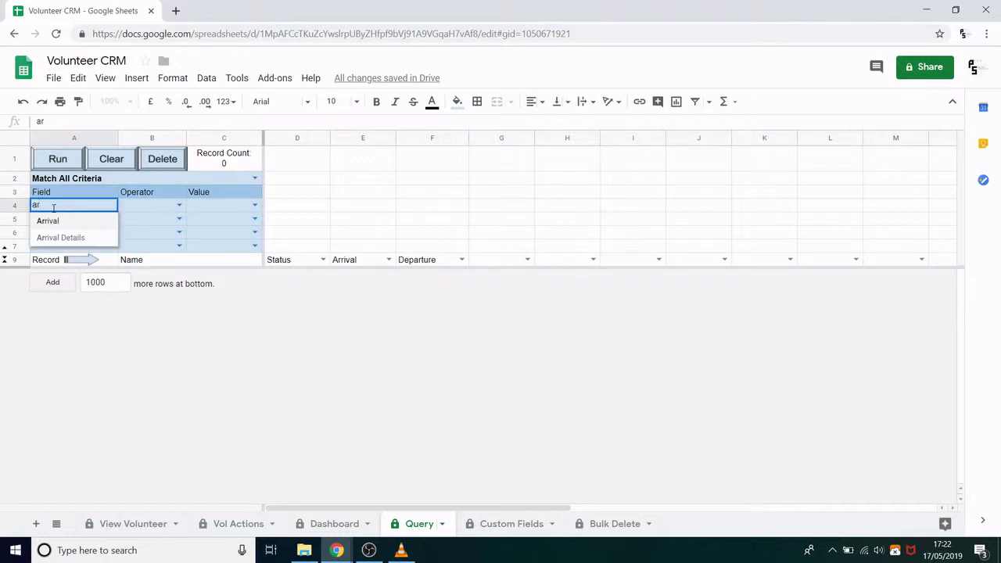
key("Tab")
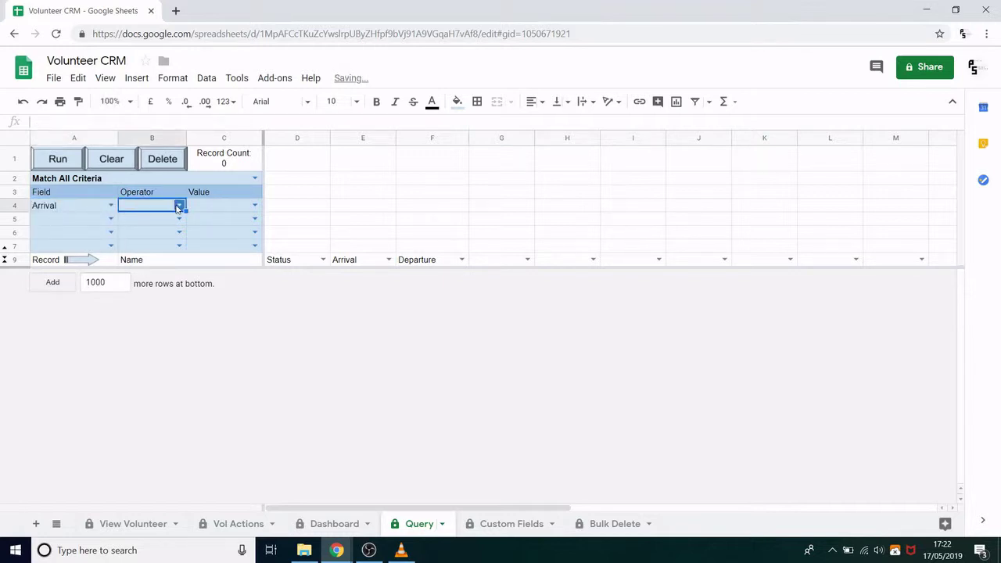
type("e")
key("Tab")
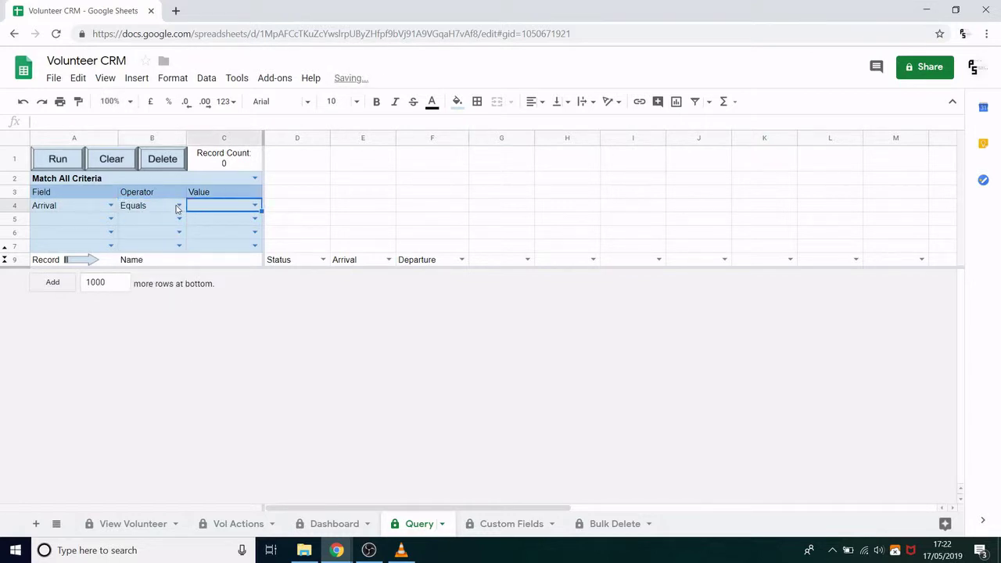
left_click(178, 207)
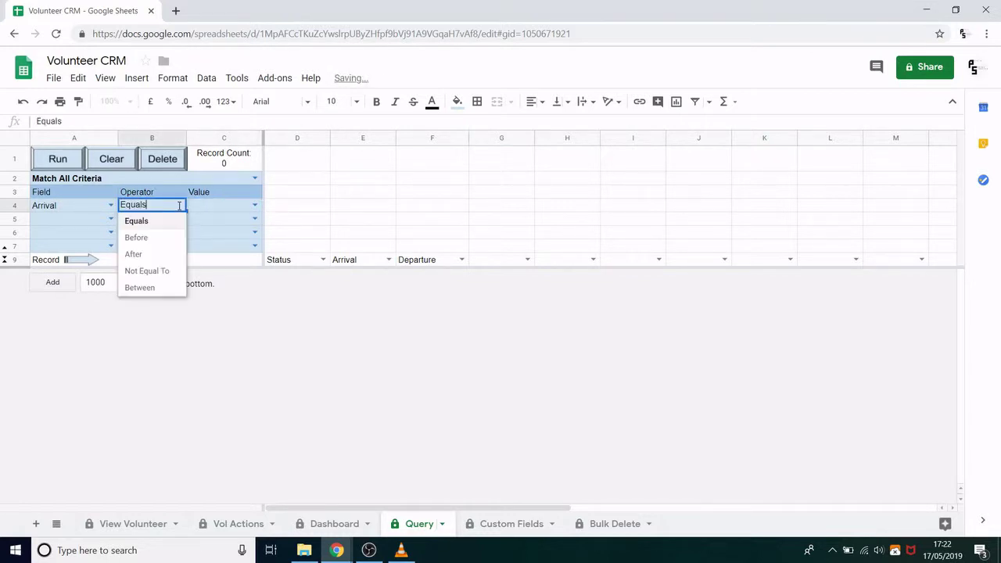
left_click(152, 285)
left_click(221, 210)
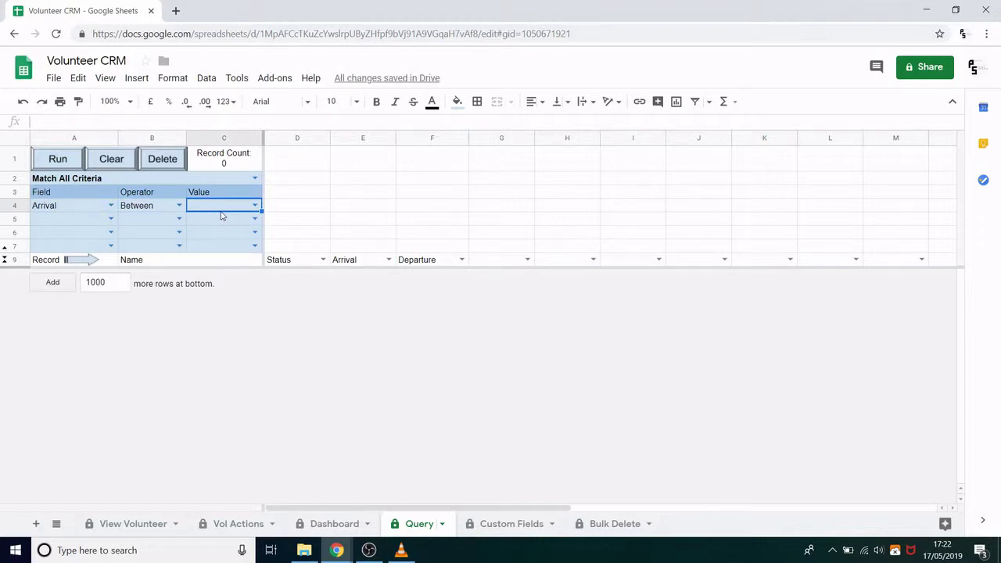
type("01/05/2019")
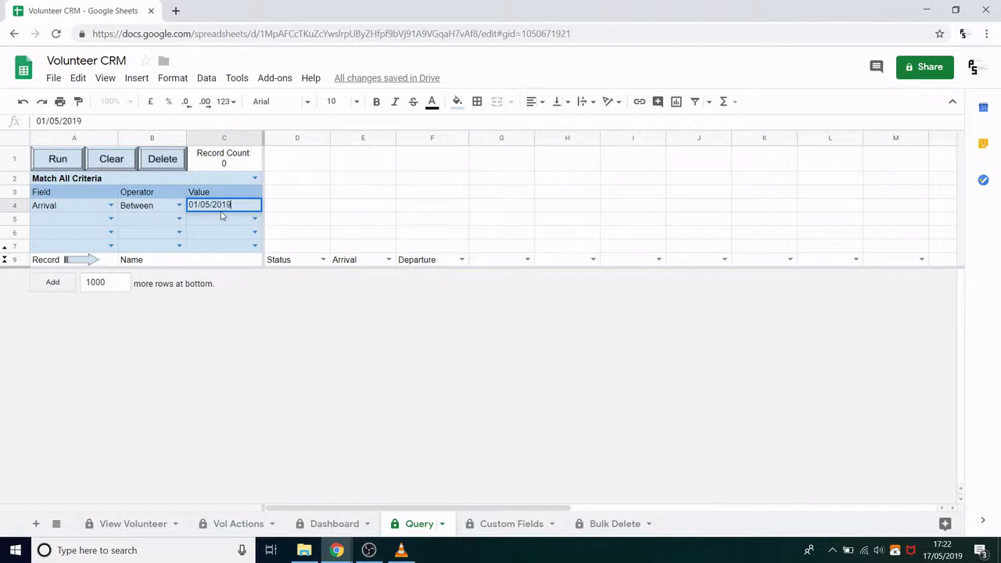
type(",17/05/2019")
key("Return")
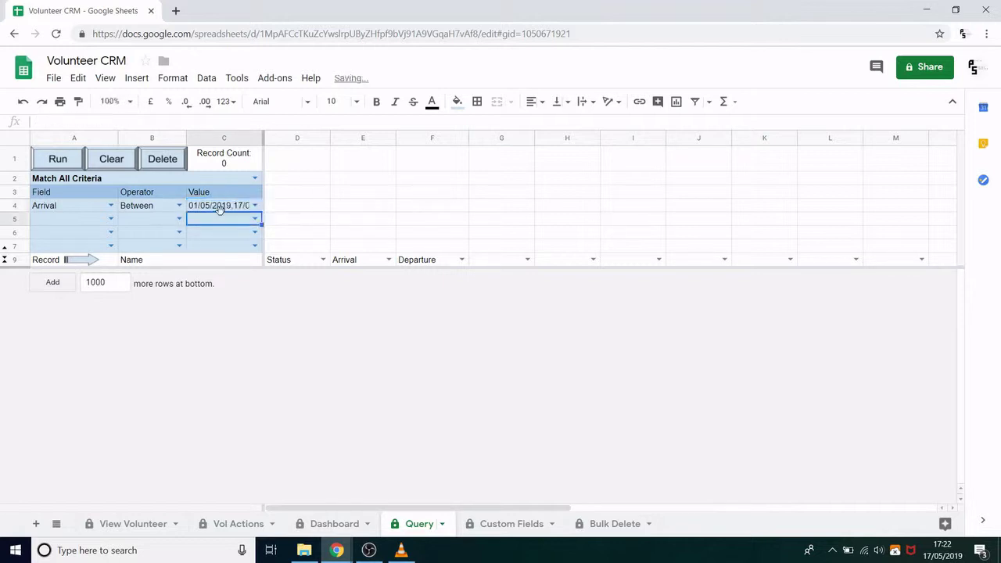
Set the second criterion to Fully Paid? Equals FALSE.
left_click(102, 223)
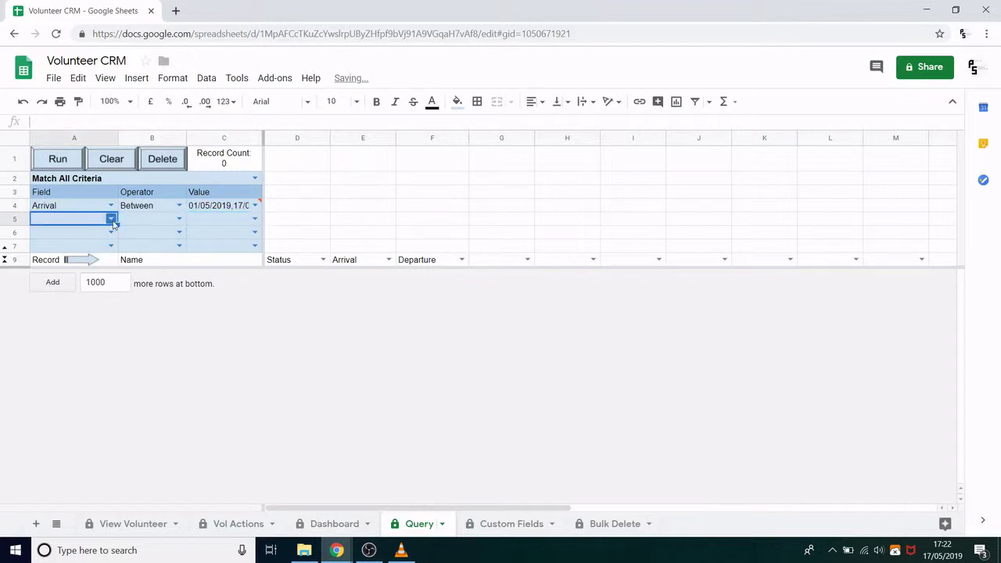
left_click(112, 220)
type("ful")
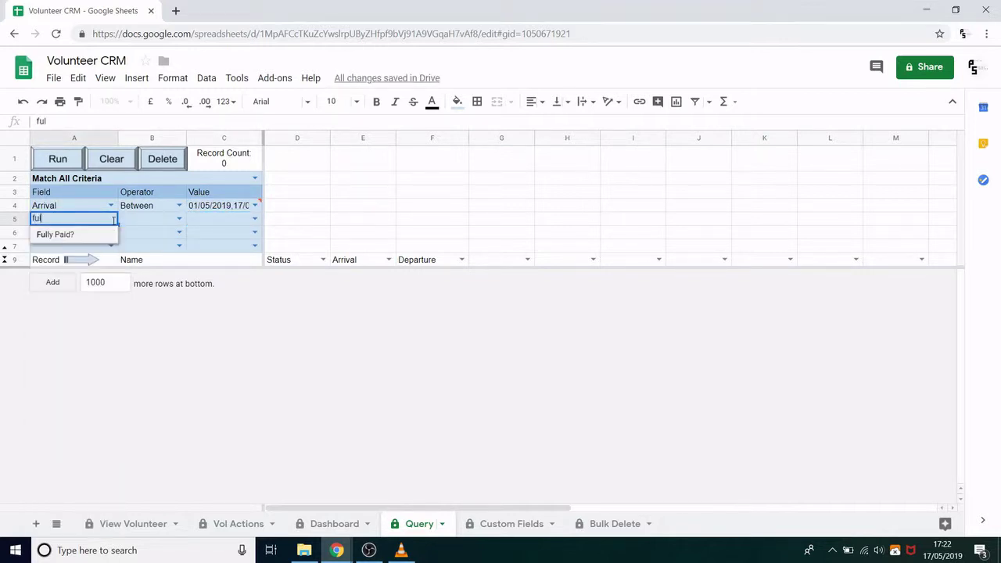
key("Tab")
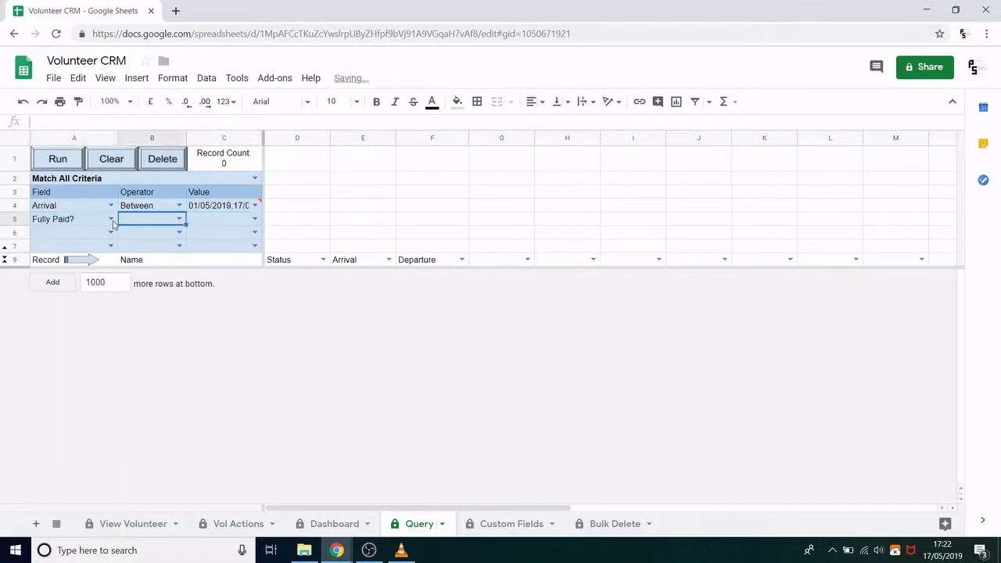
left_click(179, 223)
left_click(144, 236)
left_click(255, 219)
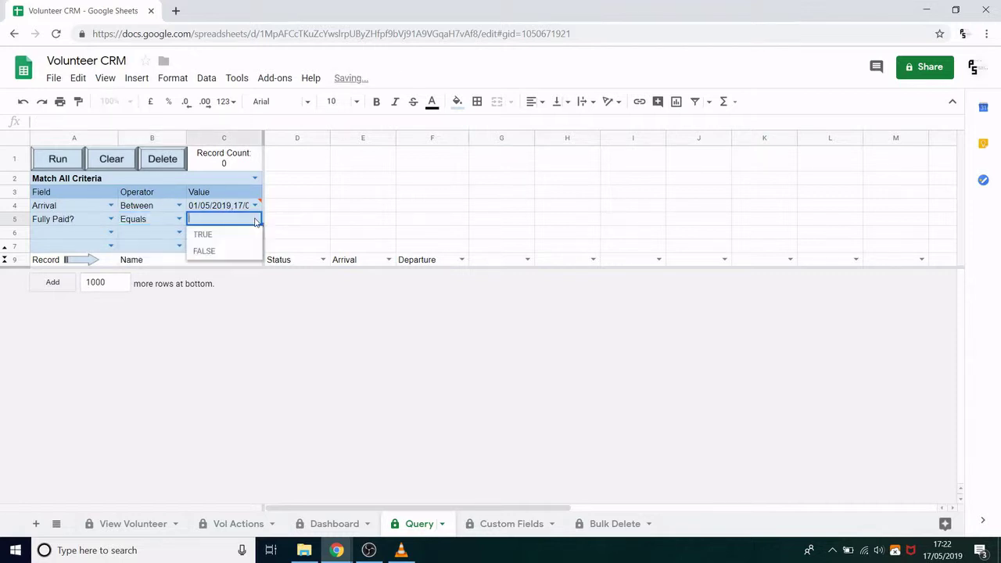
left_click(226, 250)
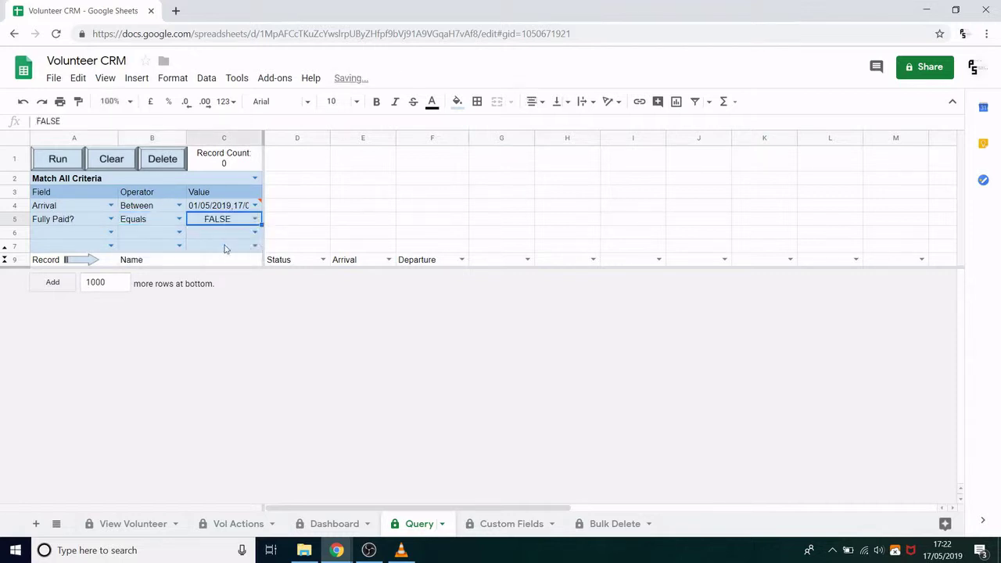
Run the query for 5 unpaid May arrivals and add Fully Paid? and Outstanding in G9:H9.
left_click(58, 159)
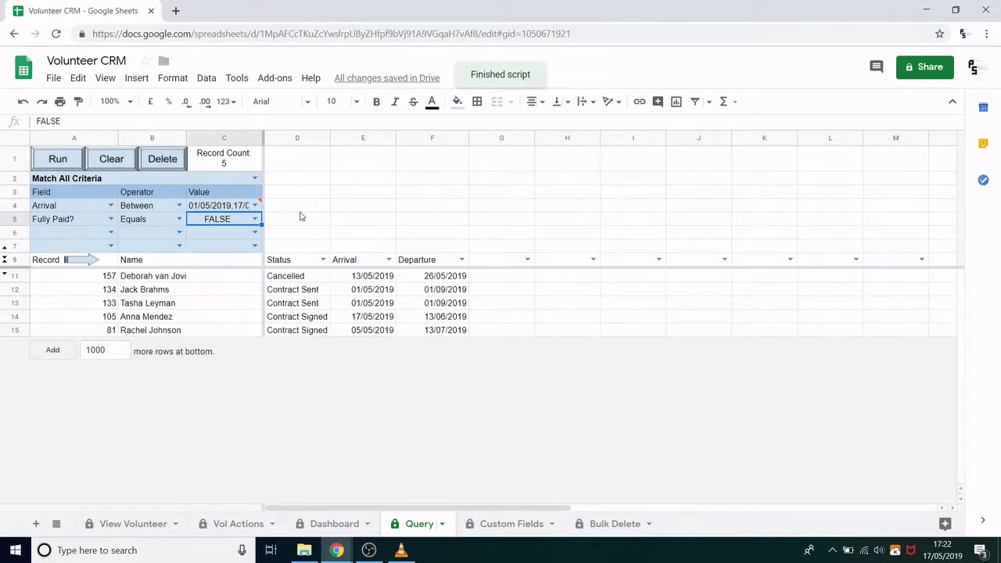
left_click(525, 260)
type("Fu")
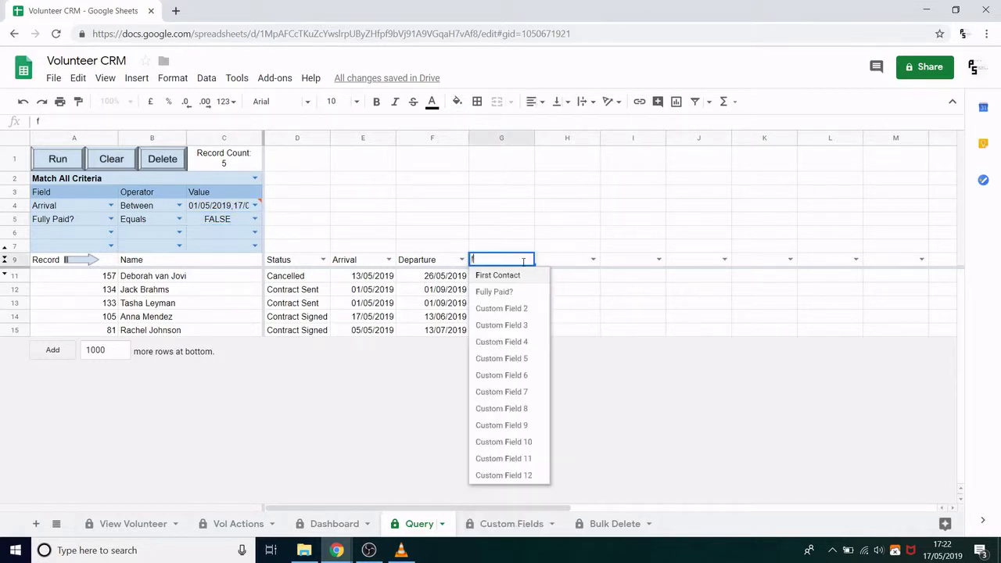
key("Return")
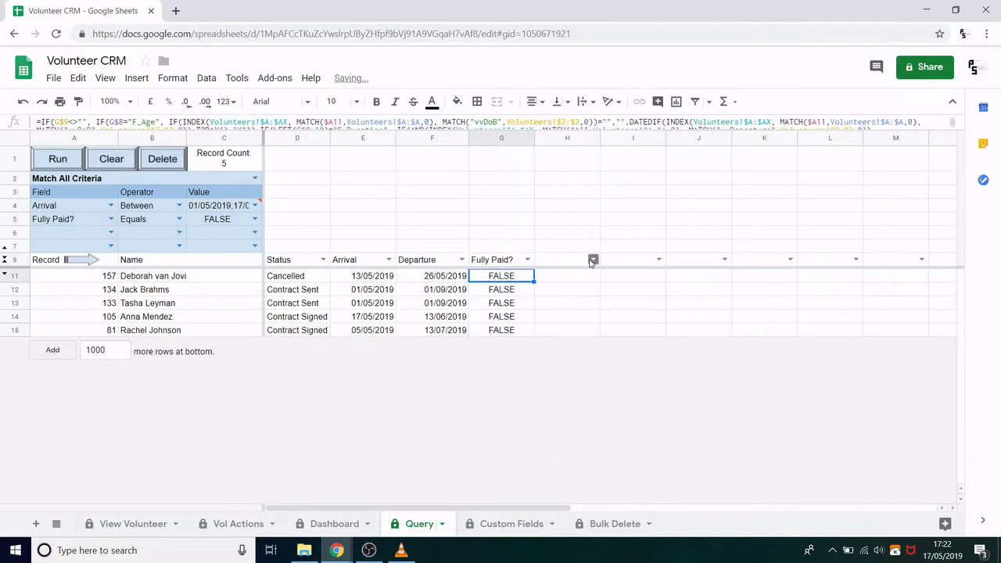
left_click(585, 264)
type("Out")
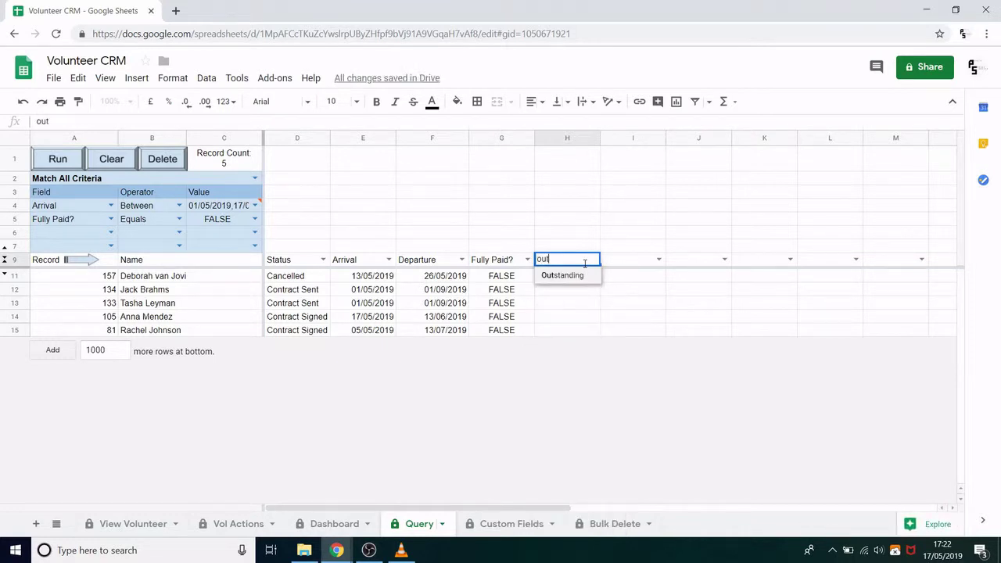
key("Return")
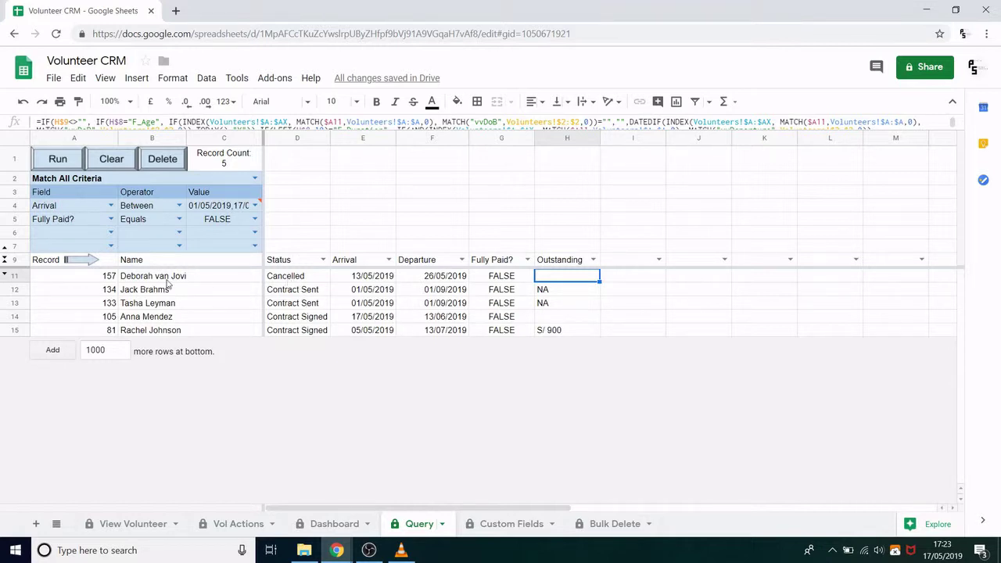
Check the Outstanding formulas in column H, then open the B14 volunteer's full record.
left_click(24, 278)
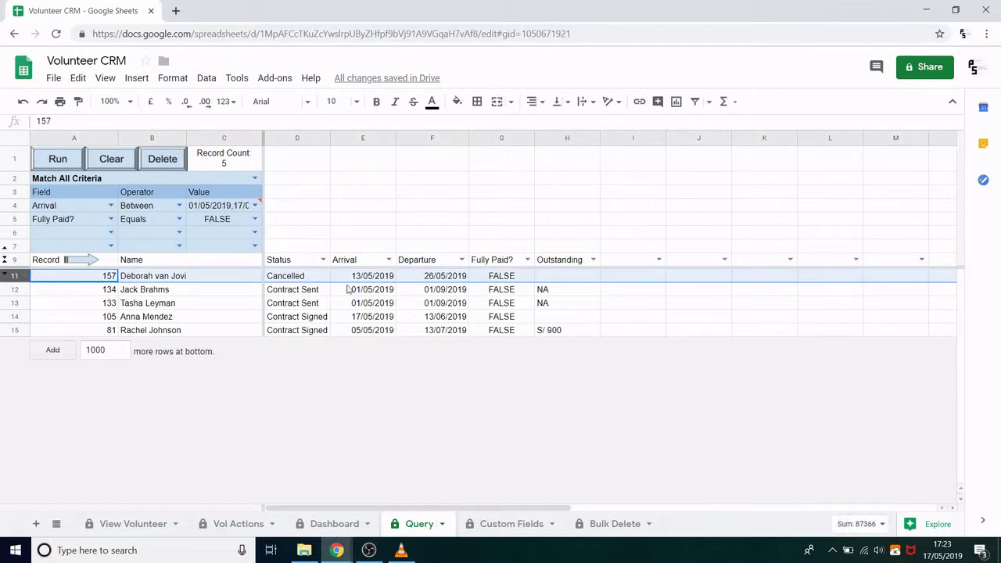
left_click(14, 290)
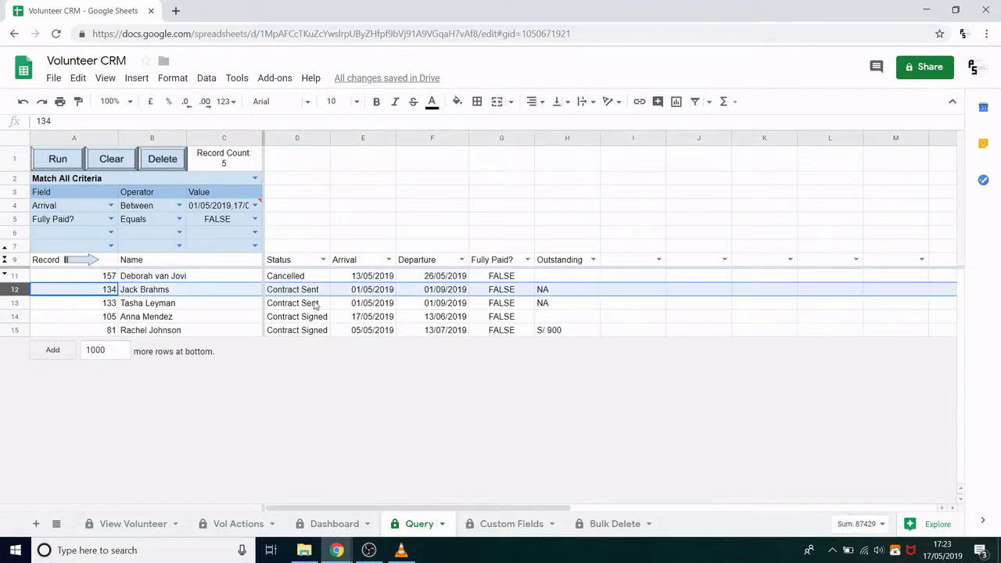
left_click(560, 292)
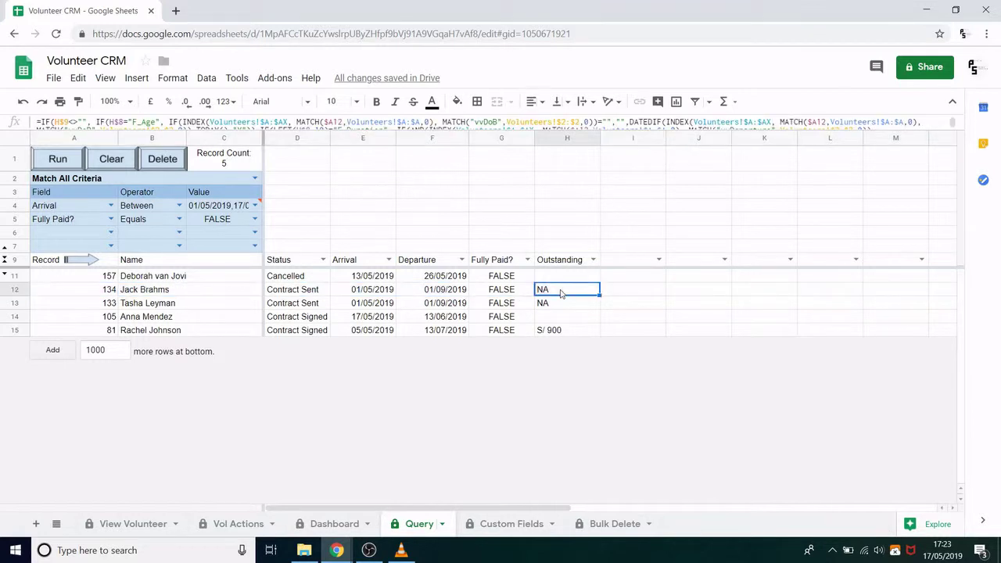
left_click(560, 332)
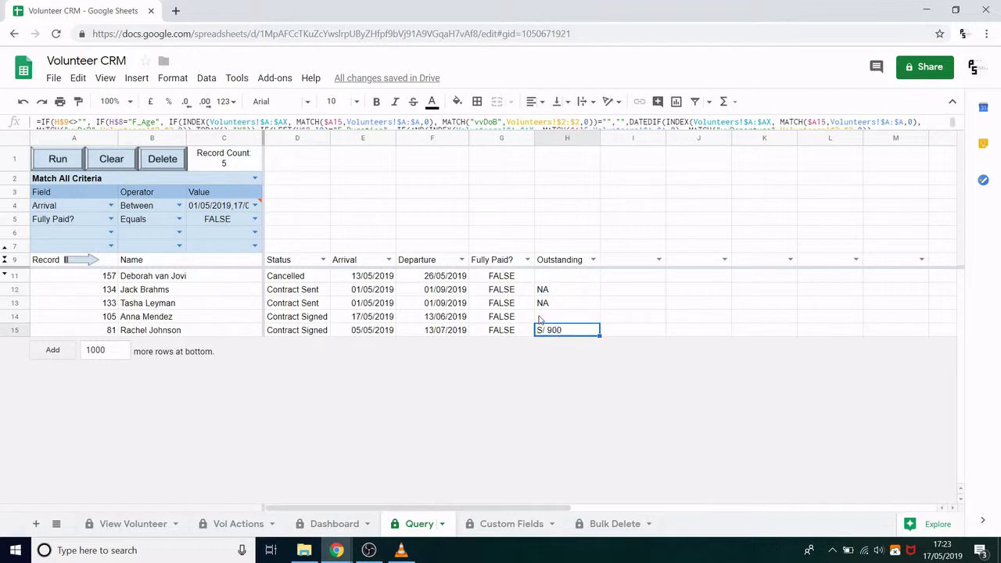
left_click(540, 319)
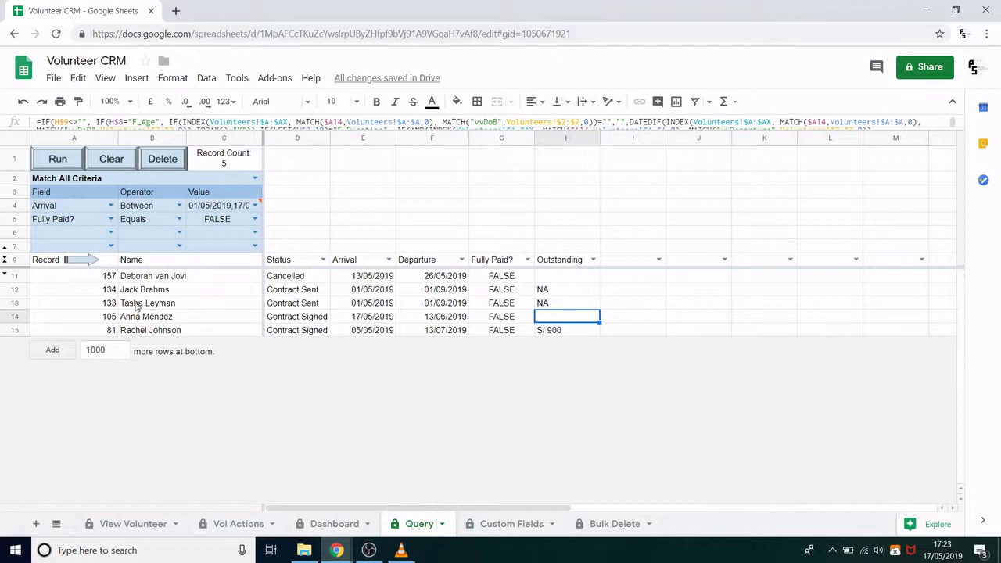
left_click(156, 319)
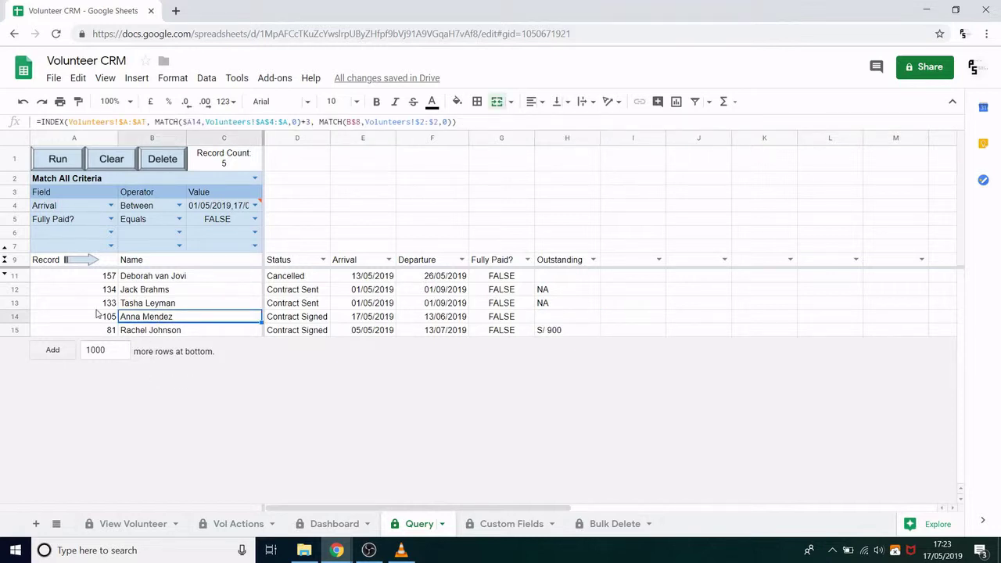
left_click(80, 262)
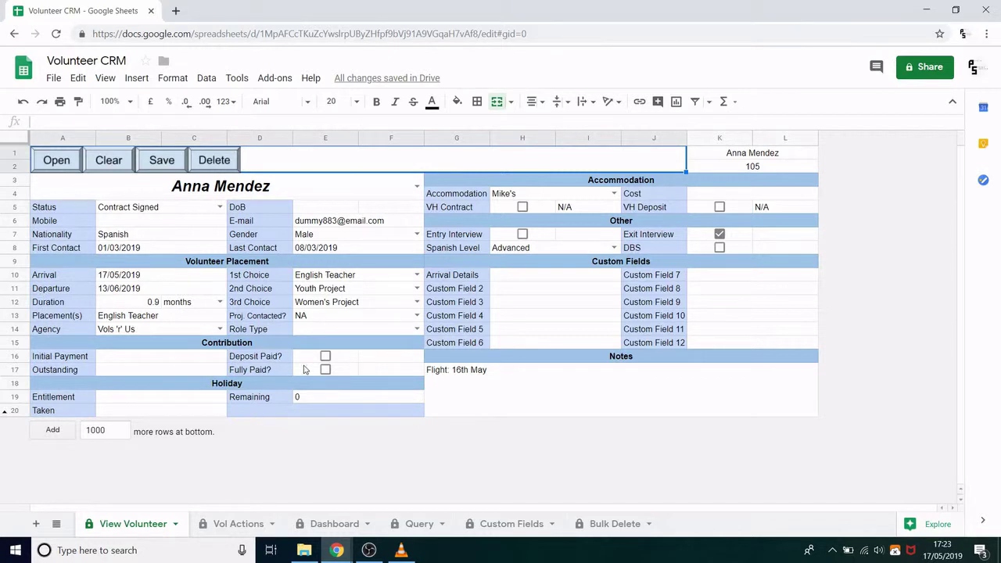
left_click(410, 529)
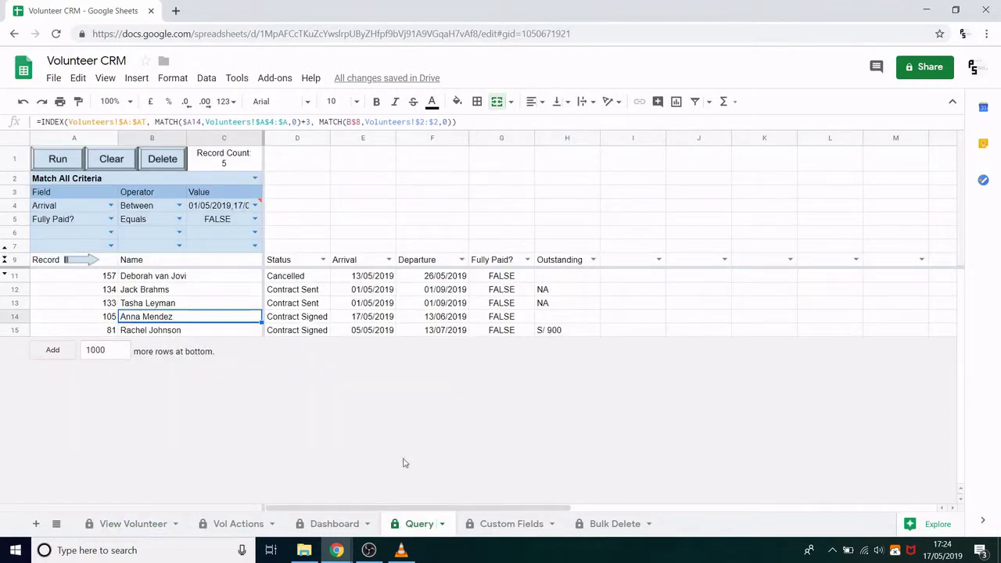
Set result columns I–L to Date Added, Added By, Date Last Updated and Last Changed By.
left_click(659, 260)
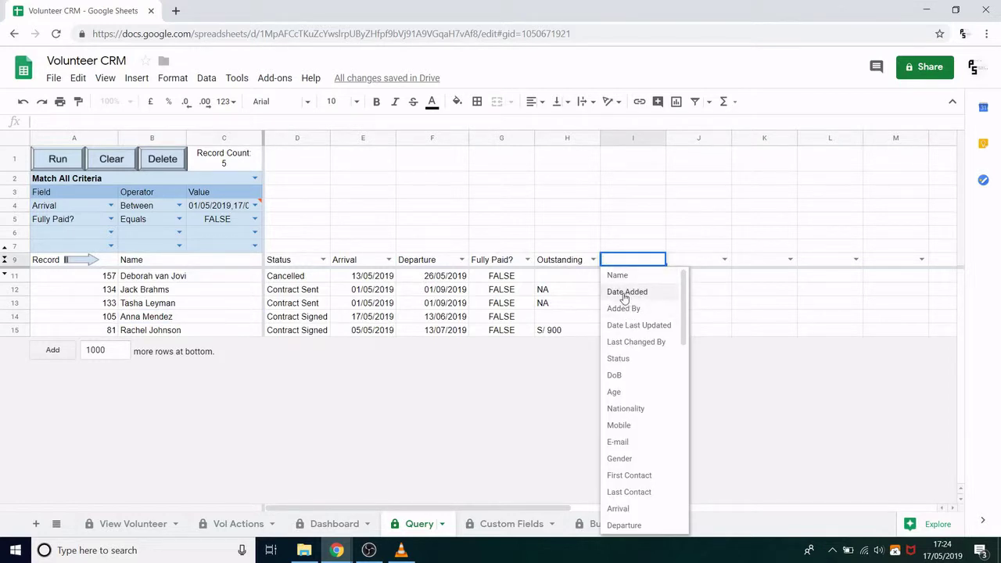
left_click(625, 292)
left_click(726, 259)
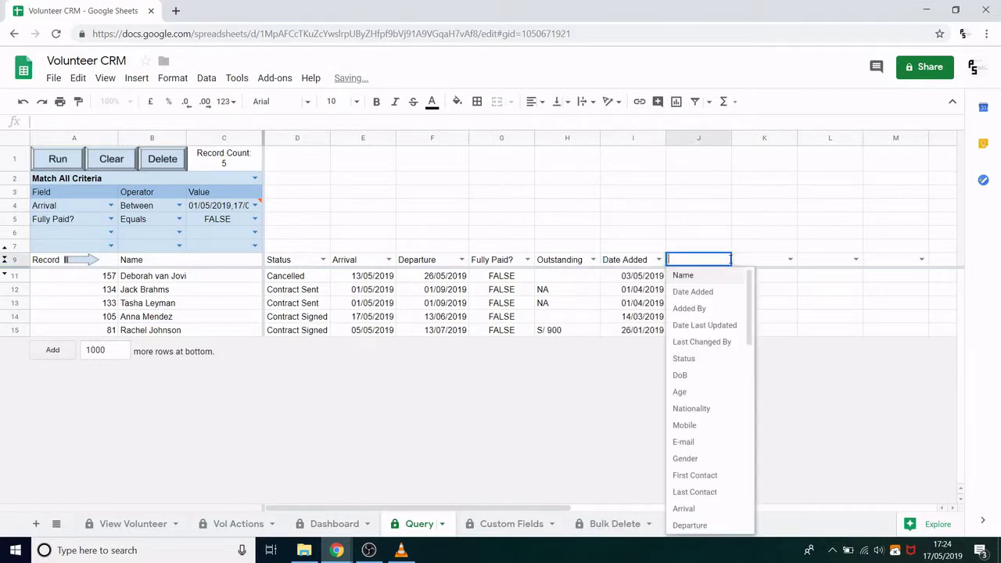
left_click(700, 308)
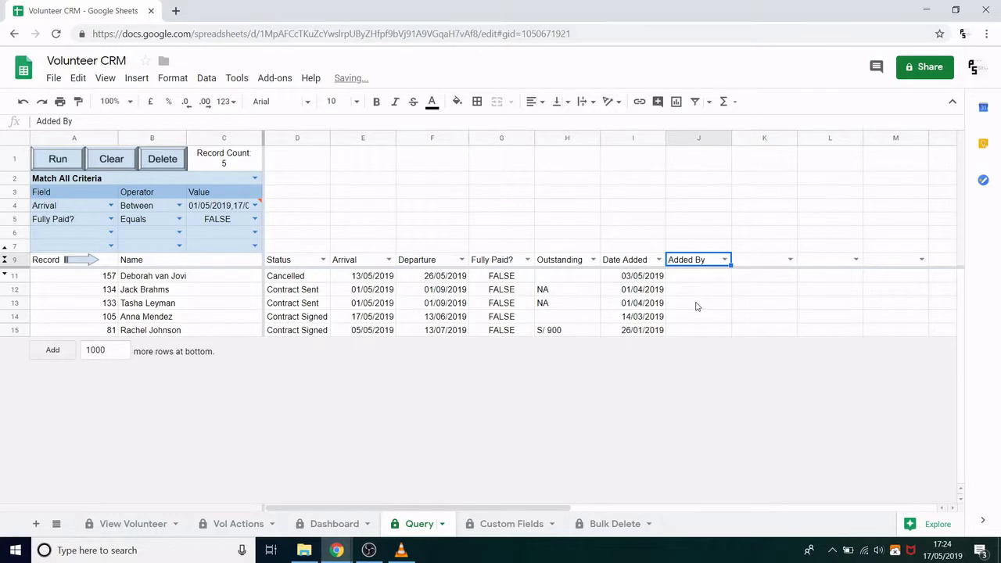
left_click(789, 260)
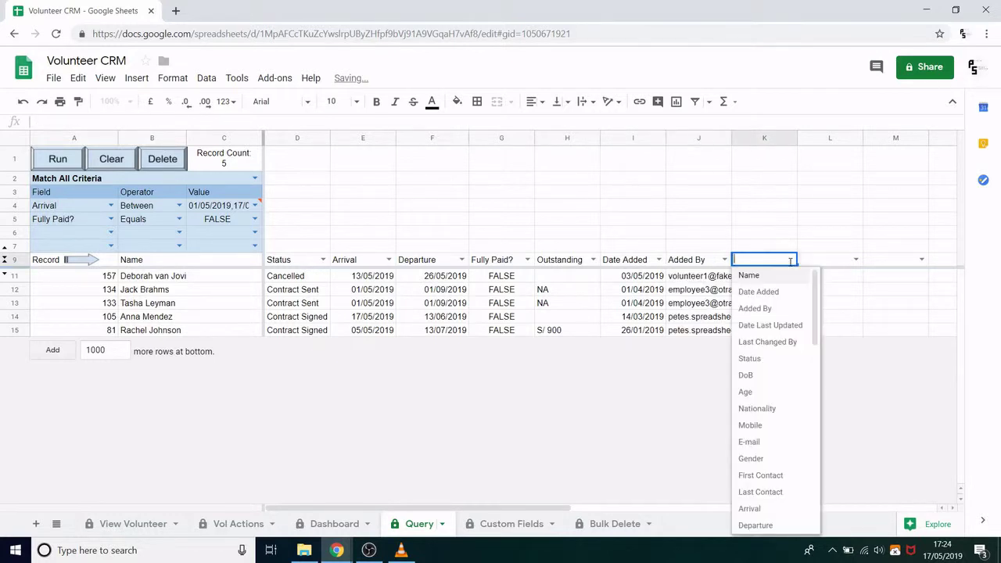
left_click(779, 326)
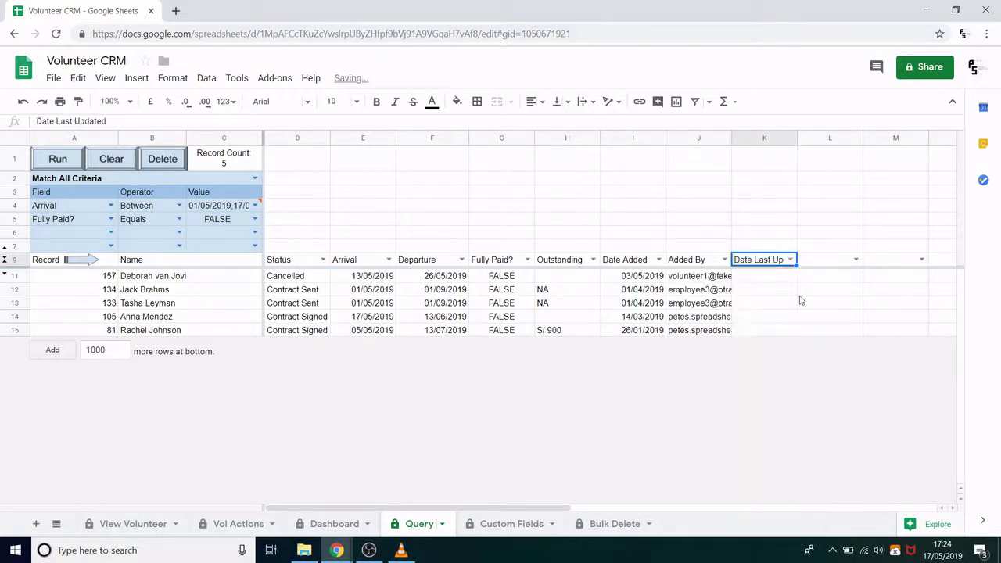
left_click(857, 260)
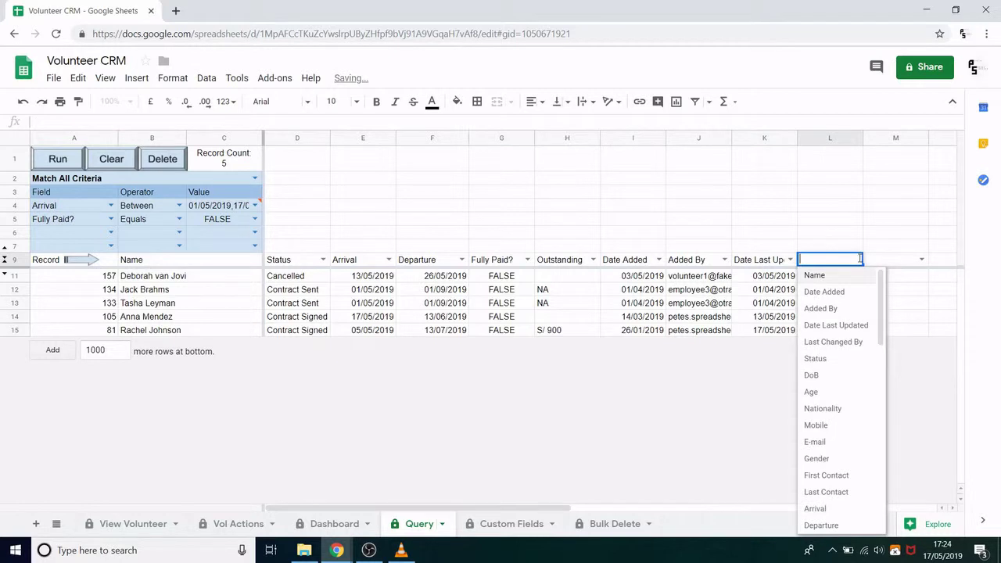
left_click(850, 347)
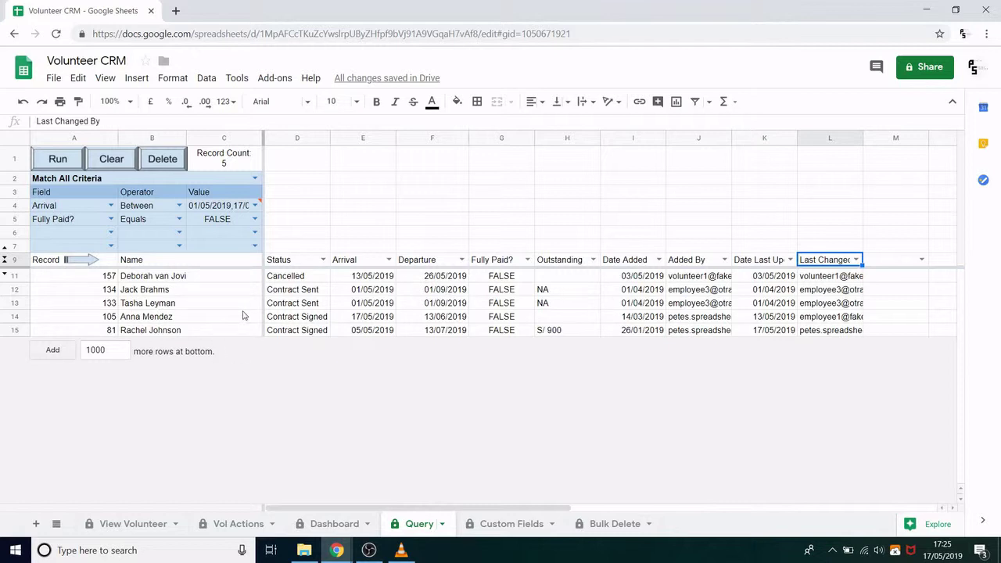
Anonymise the five queried volunteers with the ANON option and check the Anon- name in B12.
left_click(161, 161)
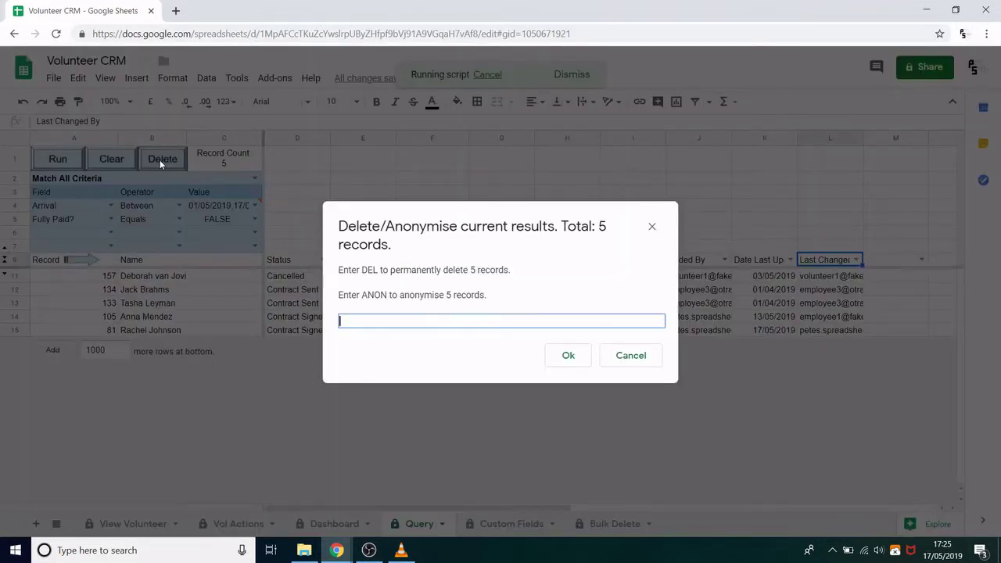
type("anon")
left_click(571, 357)
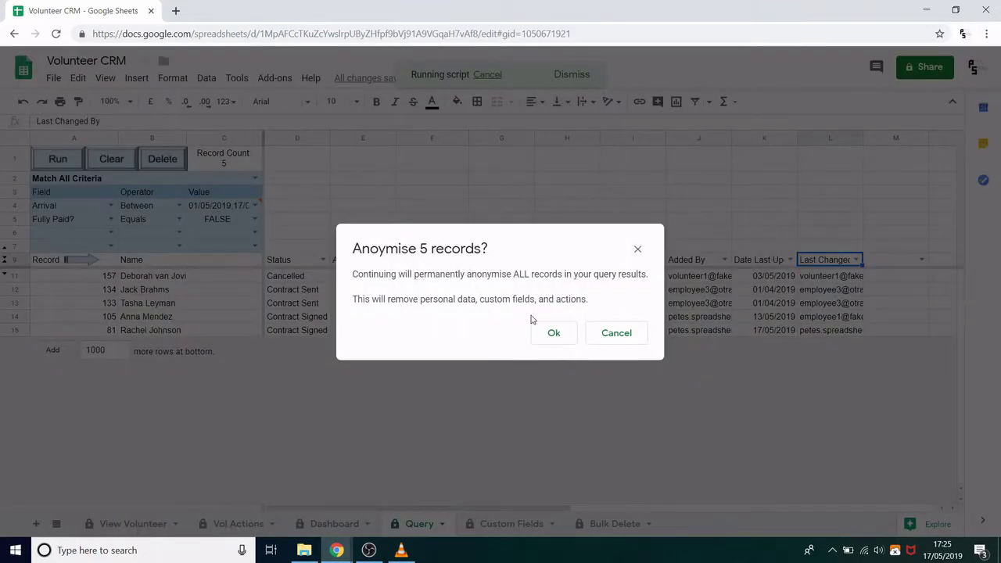
left_click(555, 336)
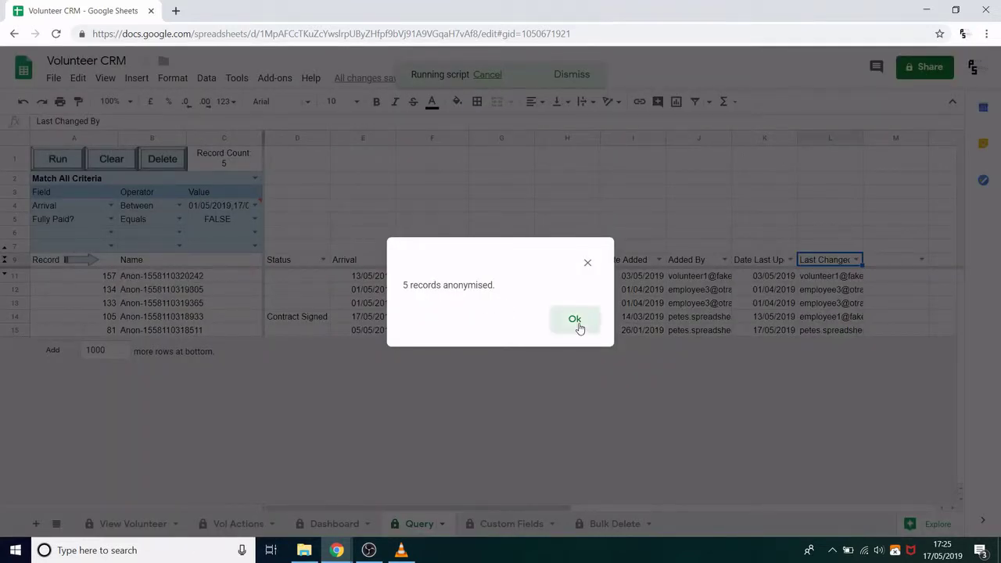
left_click(575, 320)
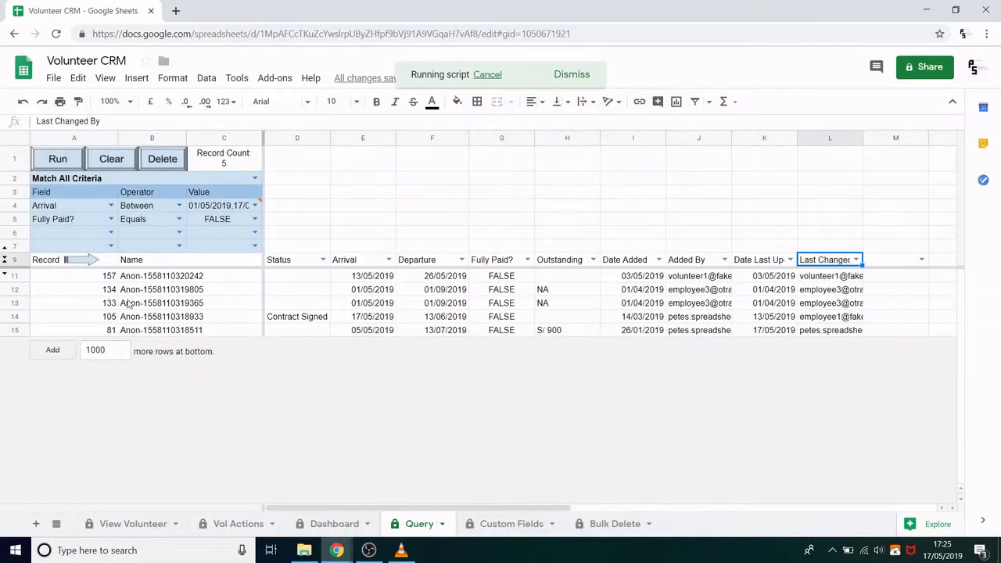
left_click(183, 288)
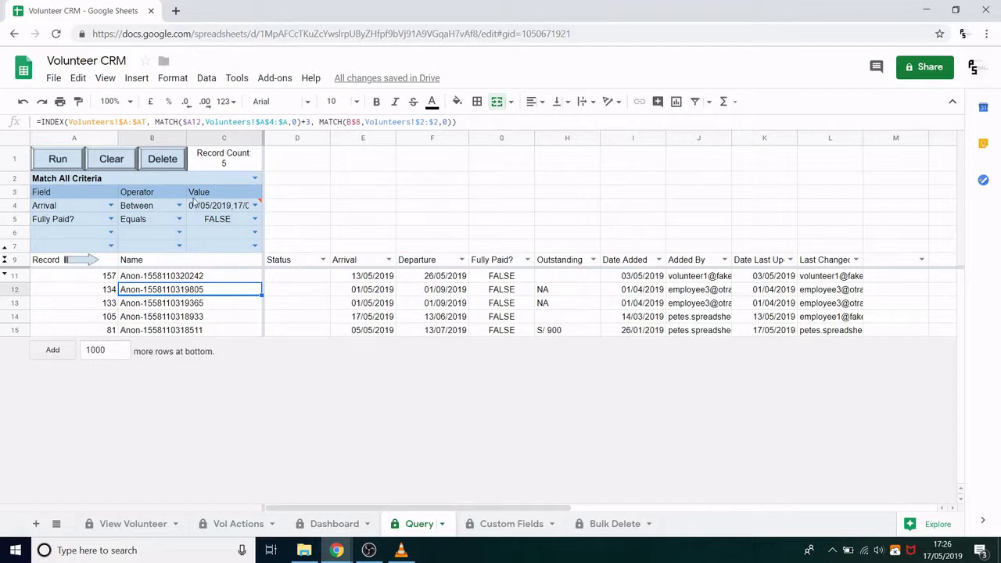
Clear the query and run it with the criterion Name Contains anon.
left_click(122, 168)
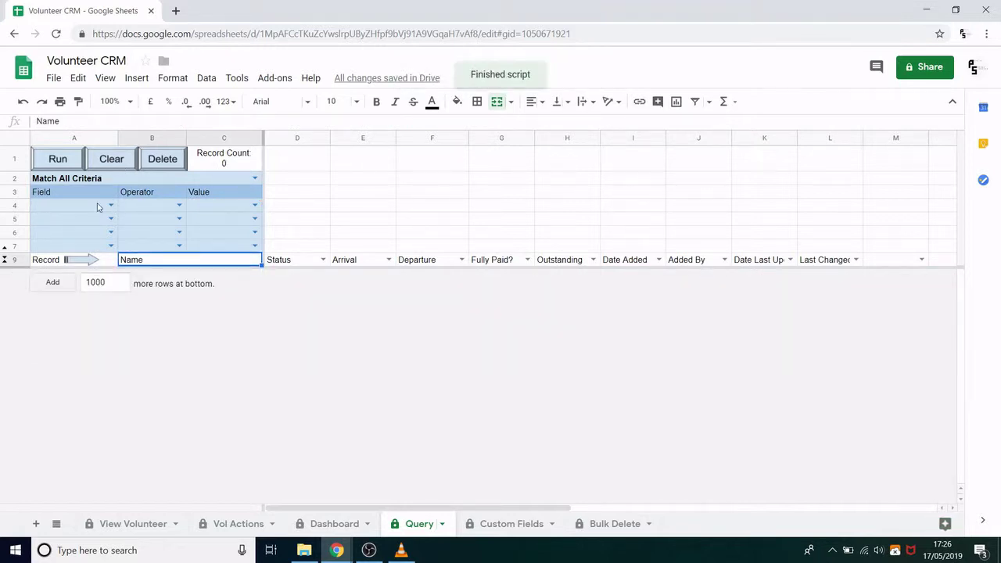
left_click(97, 206)
type("nam")
key("Tab")
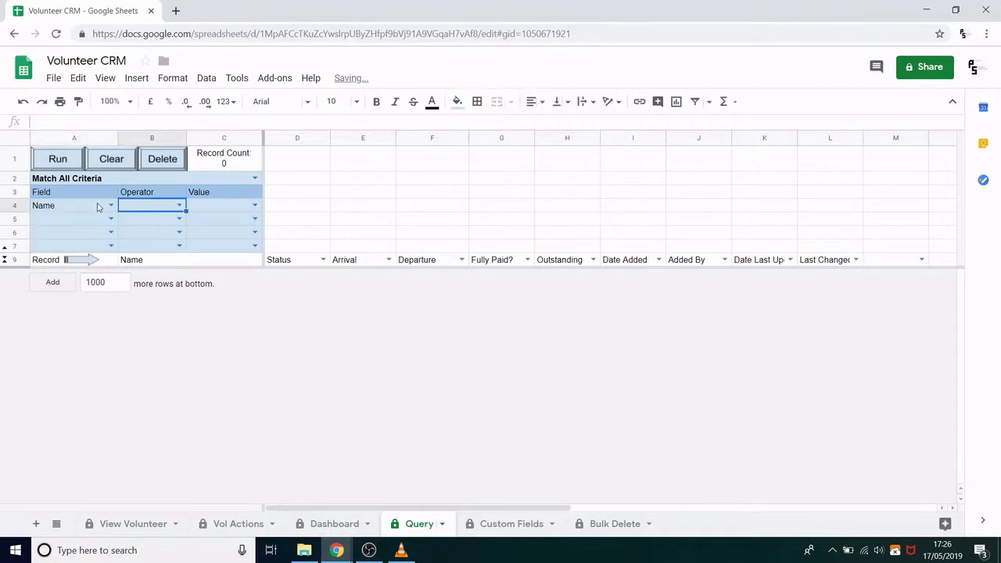
type("cont")
key("Tab")
type("anon")
left_click(174, 220)
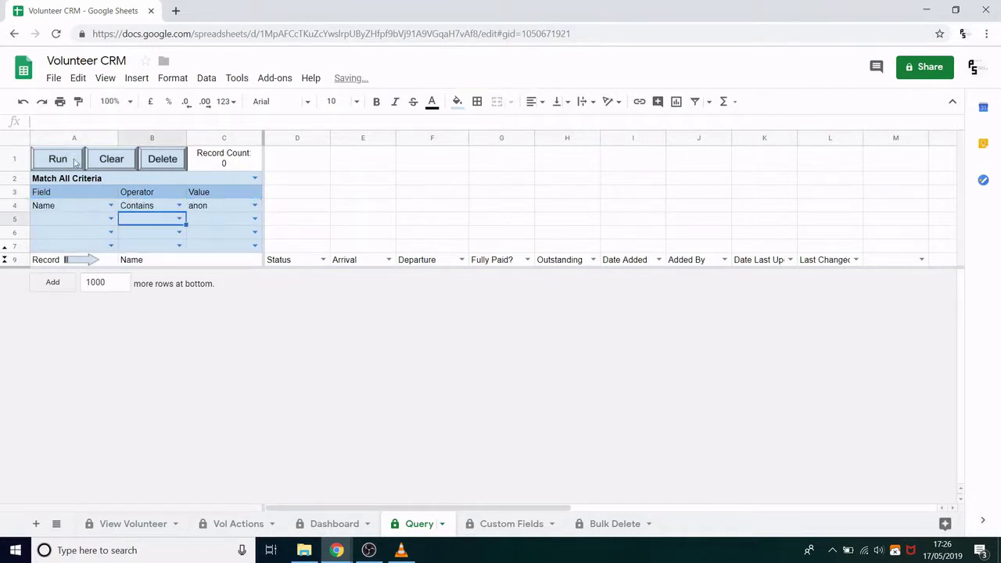
left_click(59, 159)
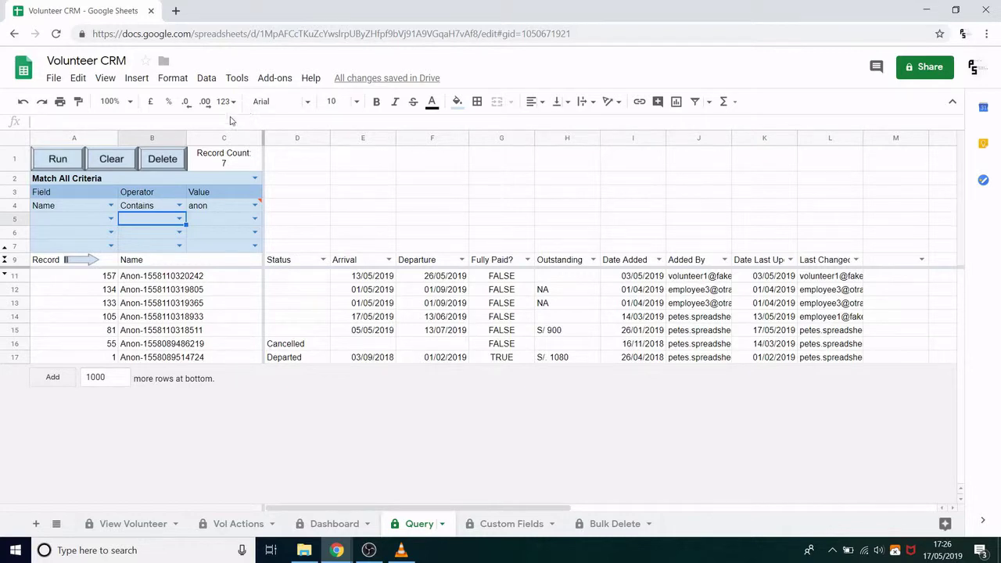
Permanently delete the 7 anonymised results using the DEL option, confirming the deletion.
left_click(160, 166)
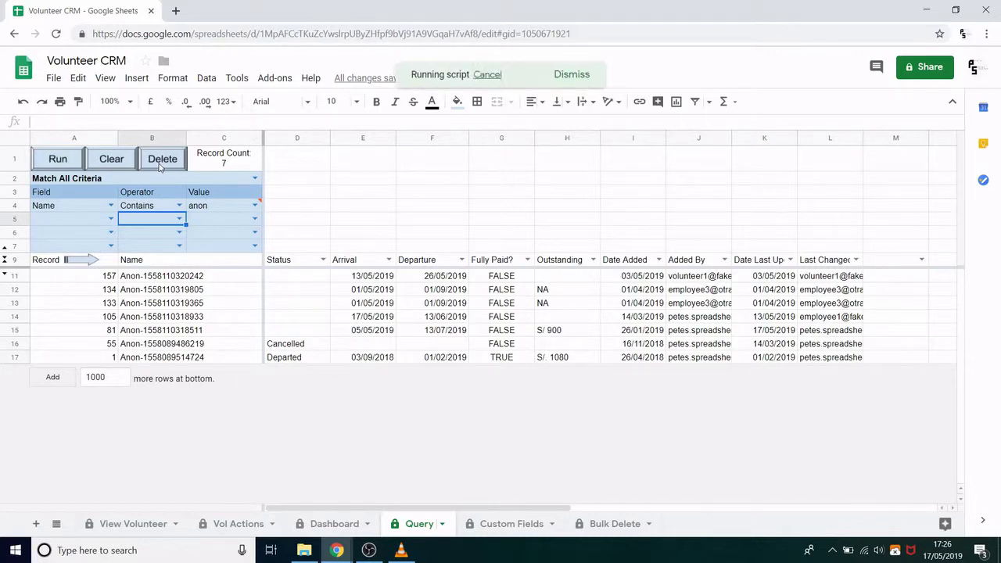
type("del")
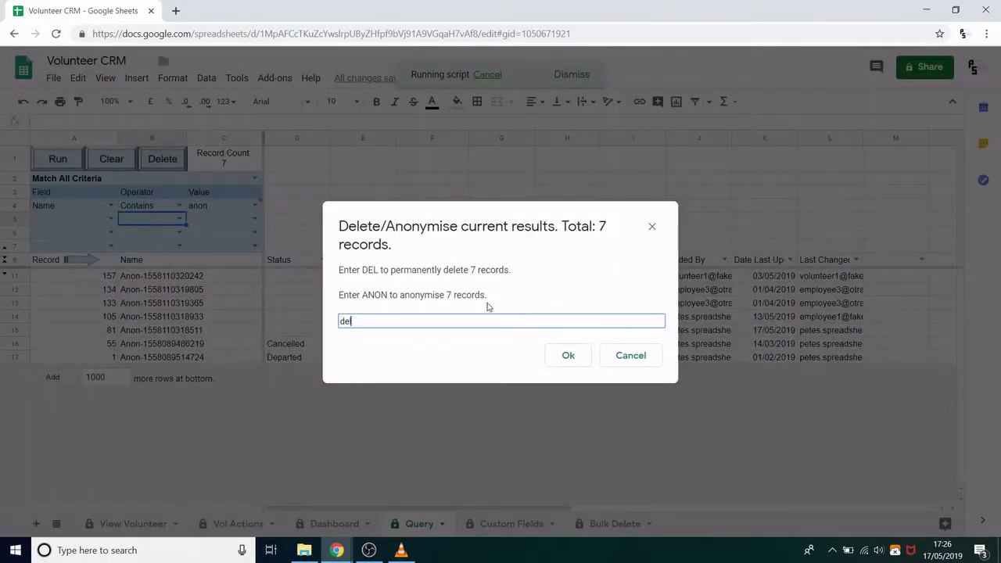
left_click(557, 353)
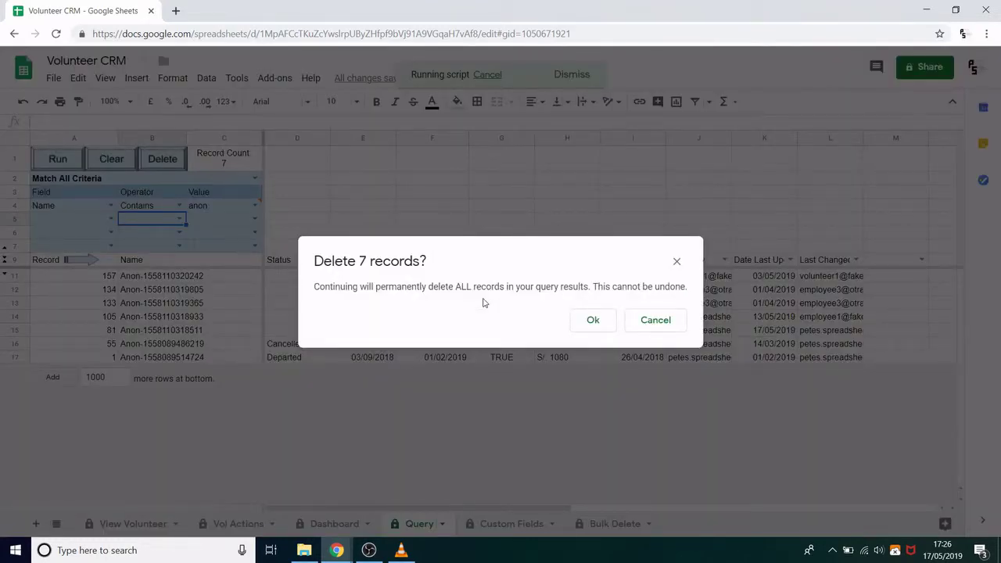
left_click(601, 325)
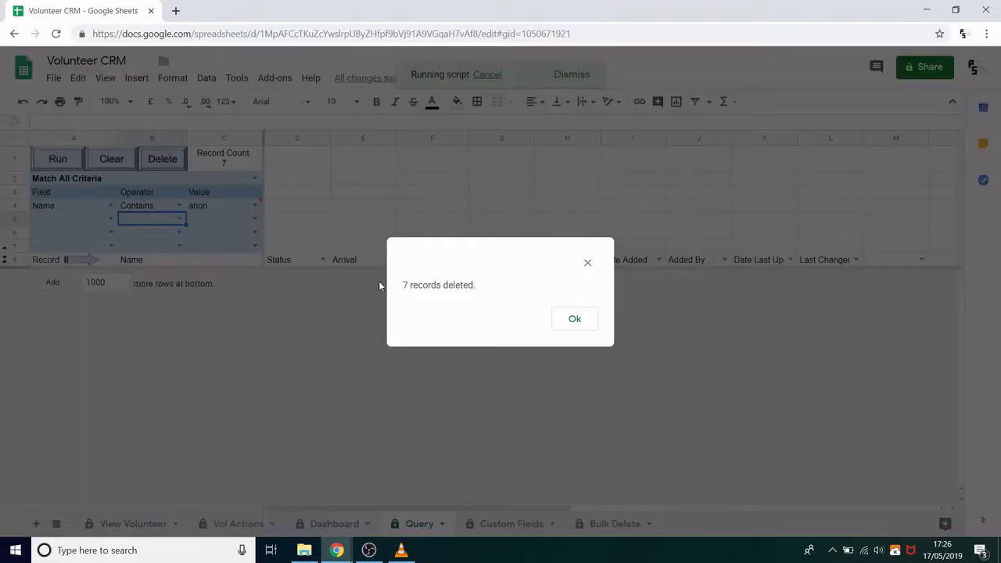
left_click(577, 324)
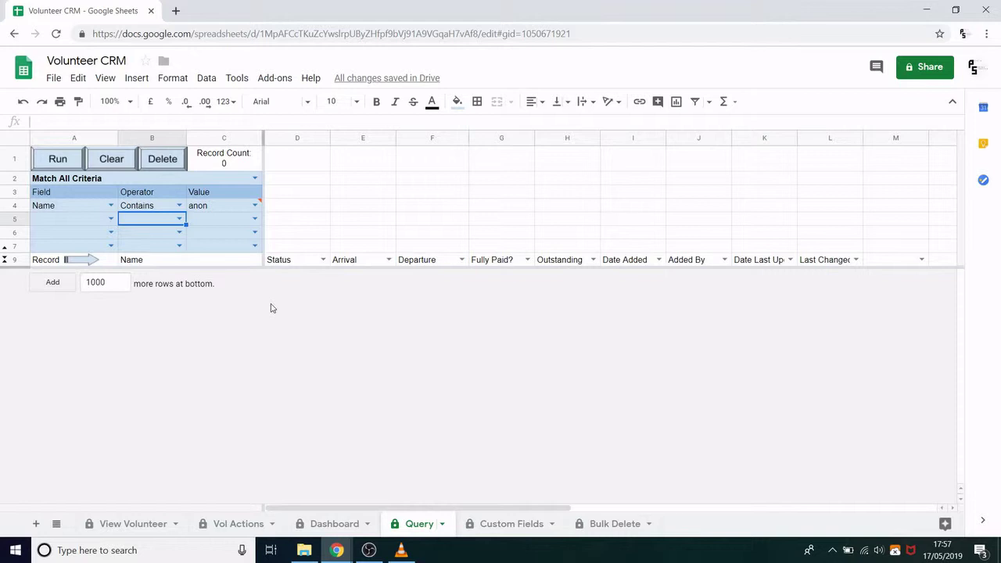
left_click(254, 179)
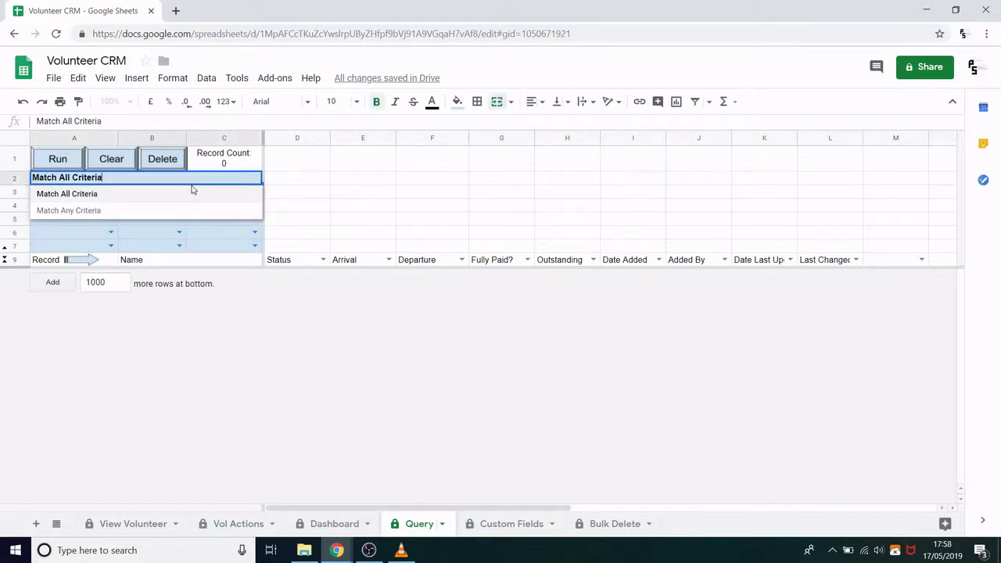
left_click(147, 194)
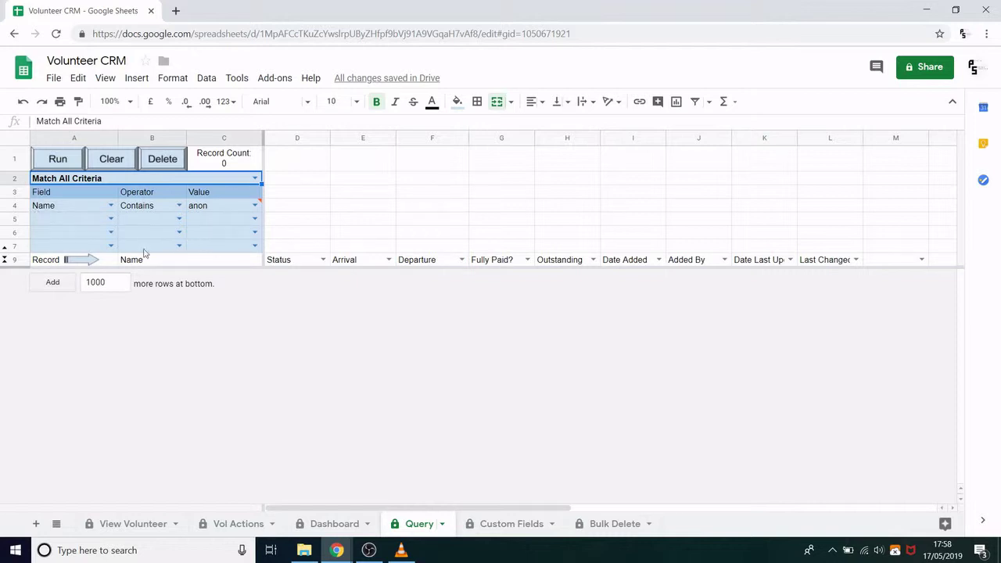
left_click(255, 179)
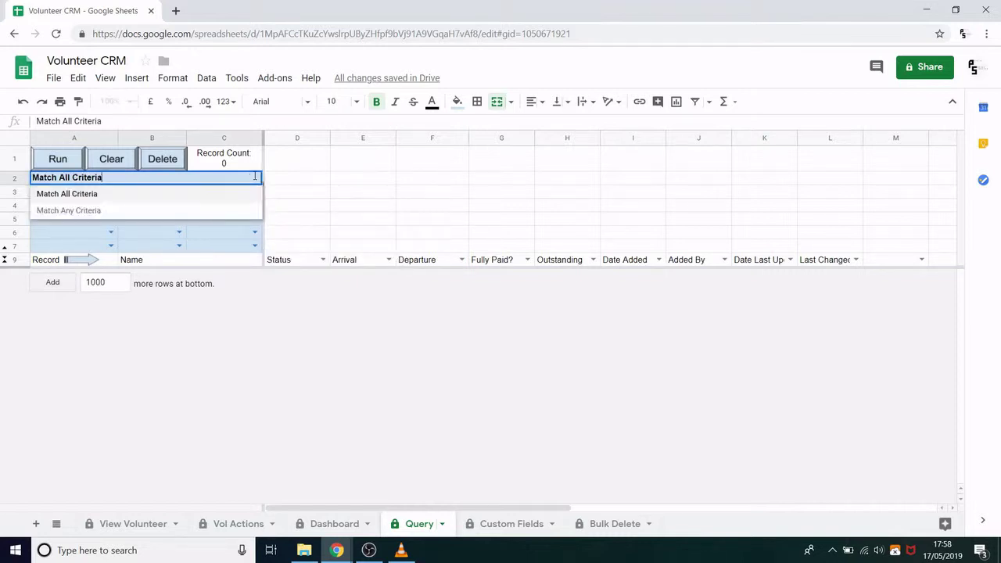
left_click(142, 219)
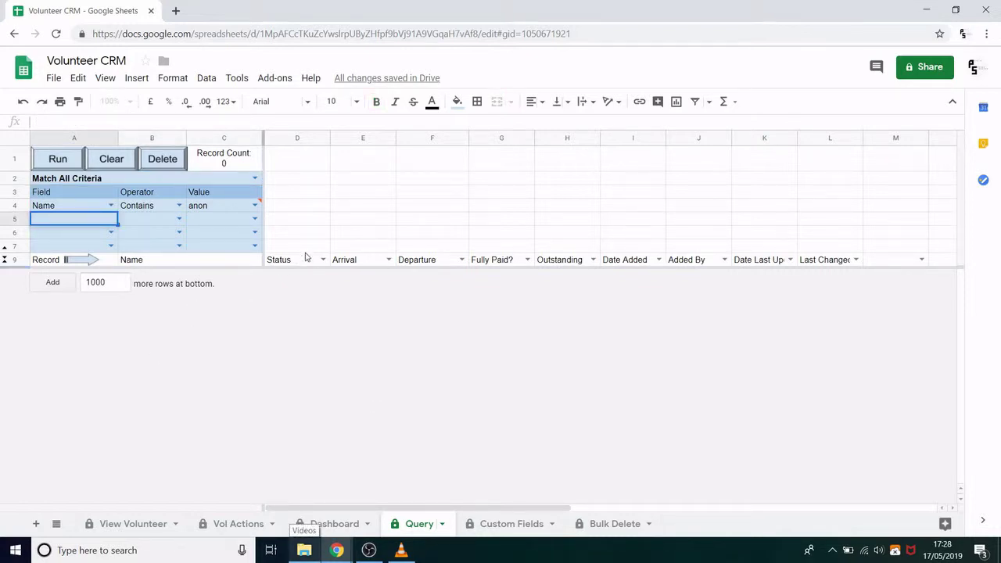
left_click(322, 236)
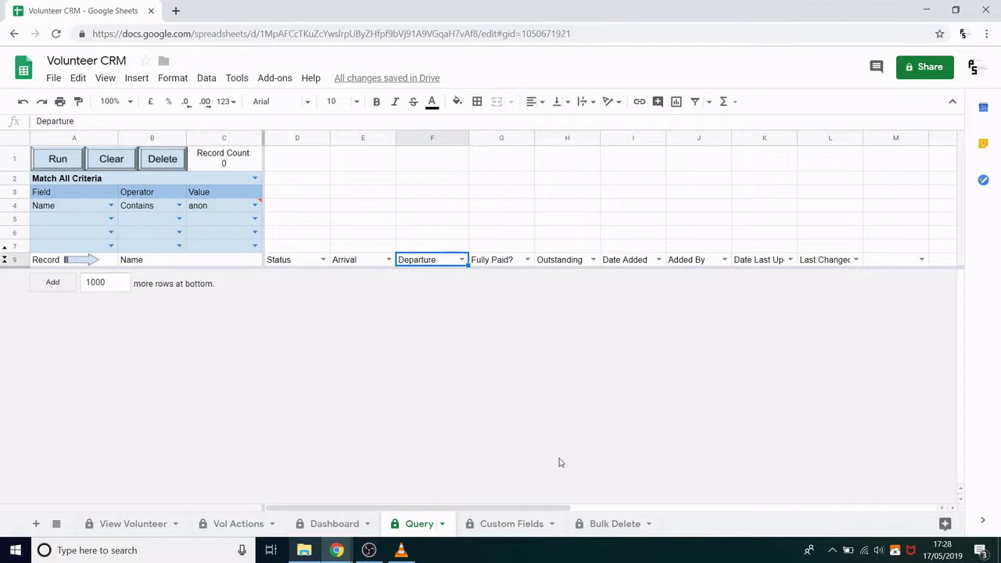
Open the Bulk Delete sheet, which flags 6 enquirer records for deletion.
left_click(608, 527)
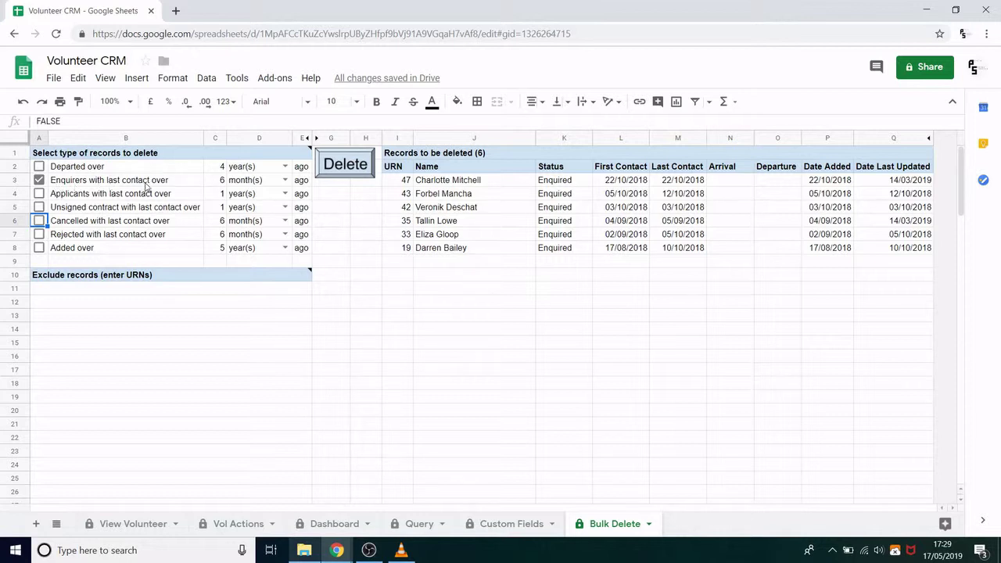
Set the enquirer retention period to 5 months.
left_click(285, 180)
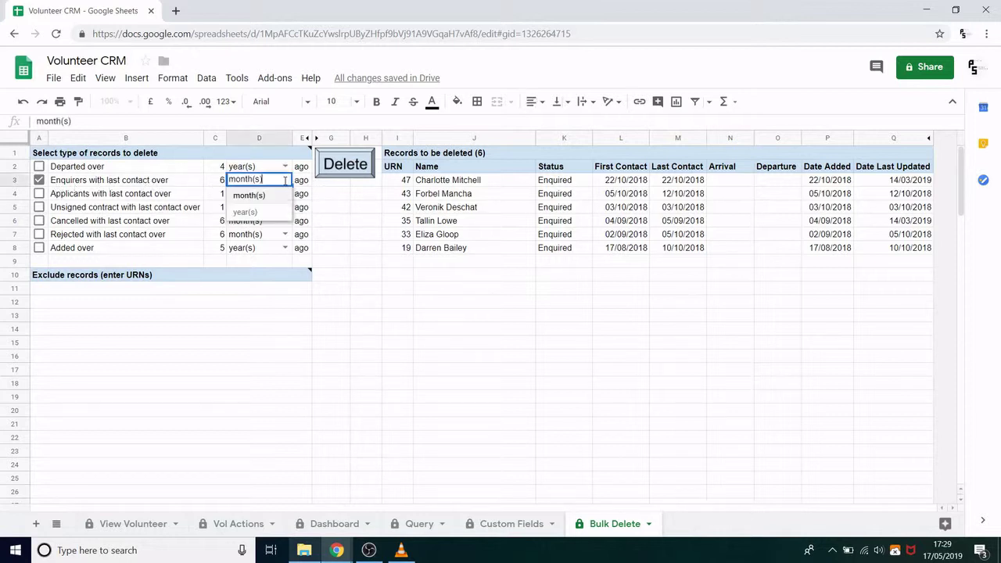
left_click(222, 181)
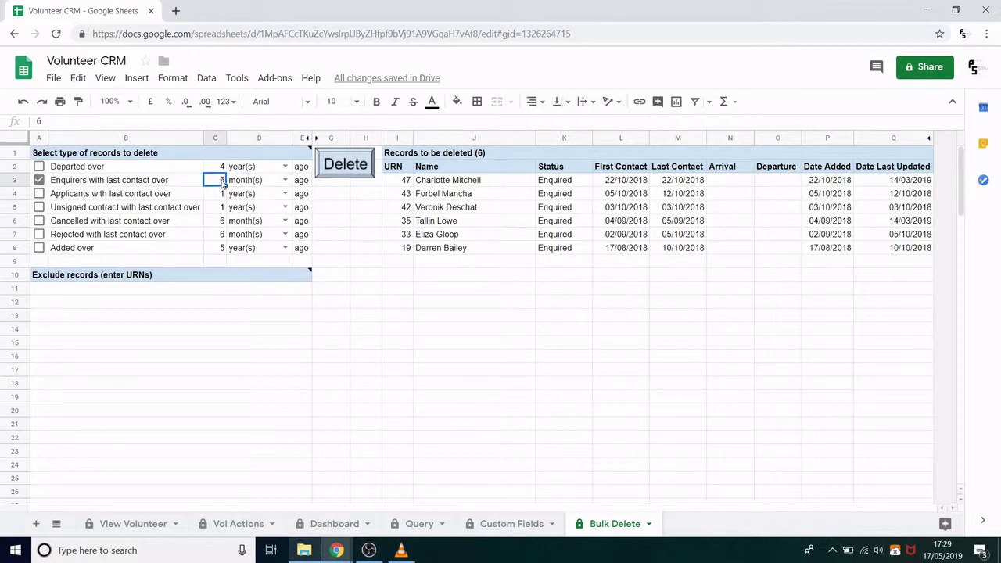
type("5")
key("Return")
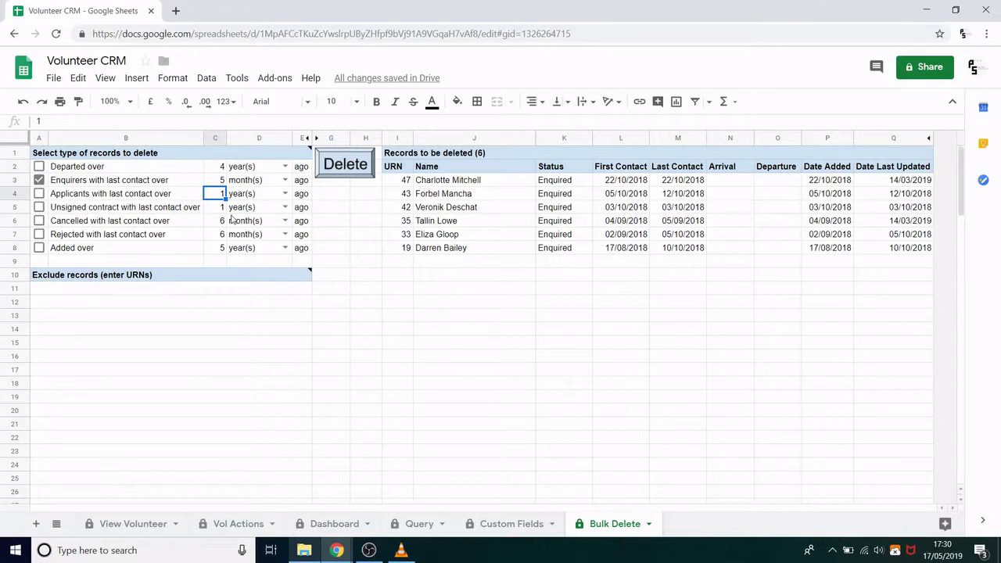
Tick the Applicants, Departed, Unsigned contract, Cancelled and Rejected retention rules.
left_click(39, 194)
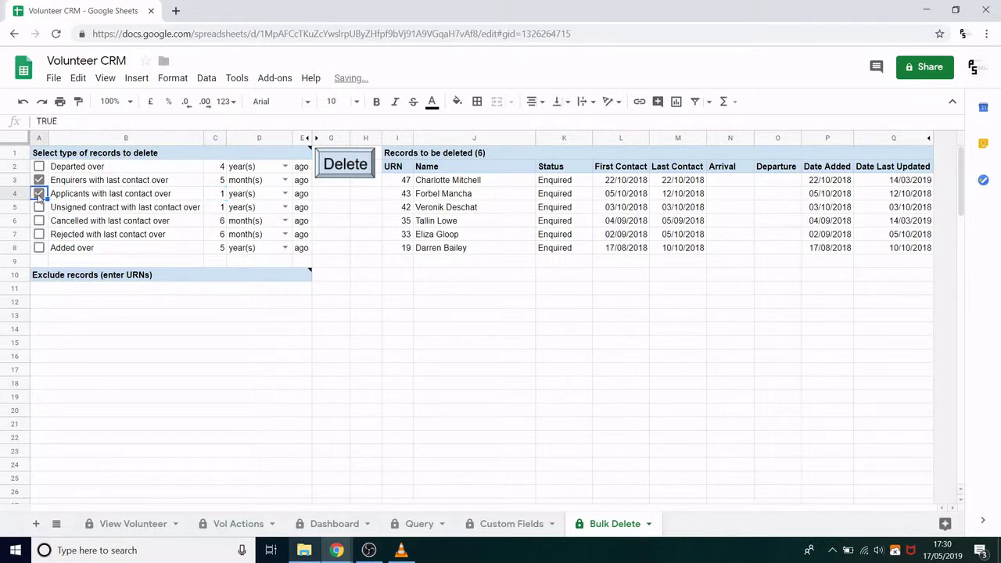
left_click(38, 166)
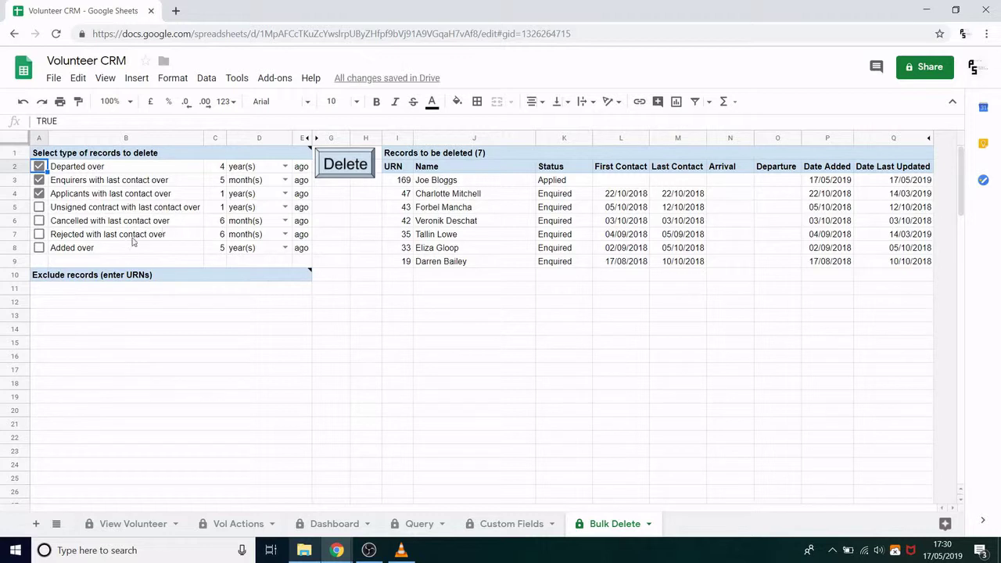
left_click(39, 208)
left_click(40, 221)
left_click(39, 234)
mouse_move(252, 275)
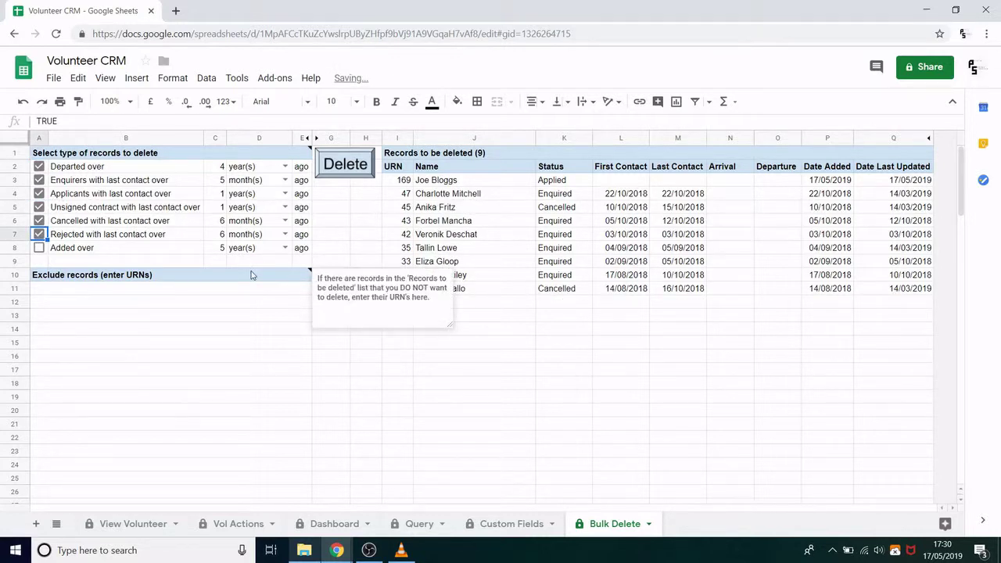
left_click(517, 297)
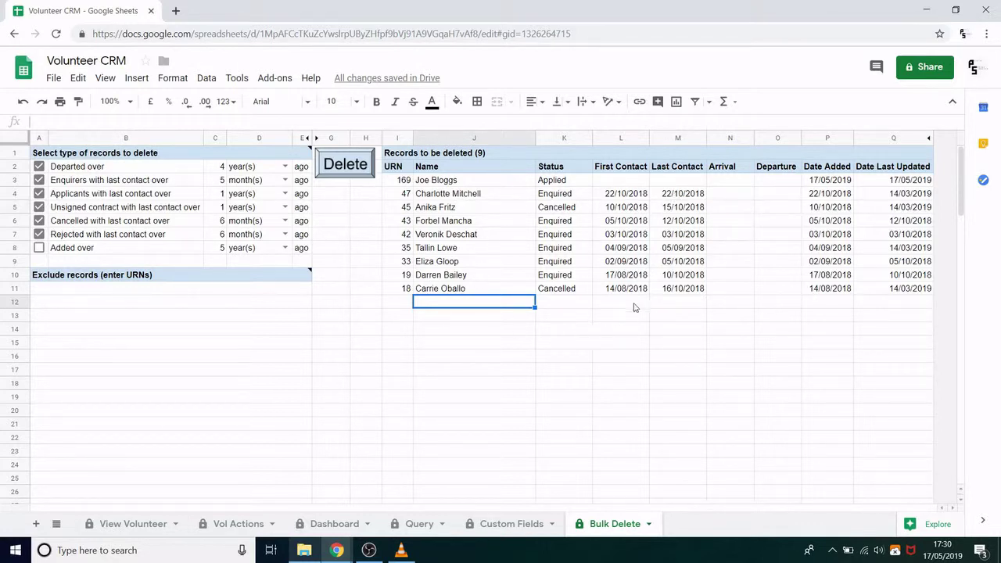
Enter URNs 45 and 42 in the Exclude records list.
left_click(186, 294)
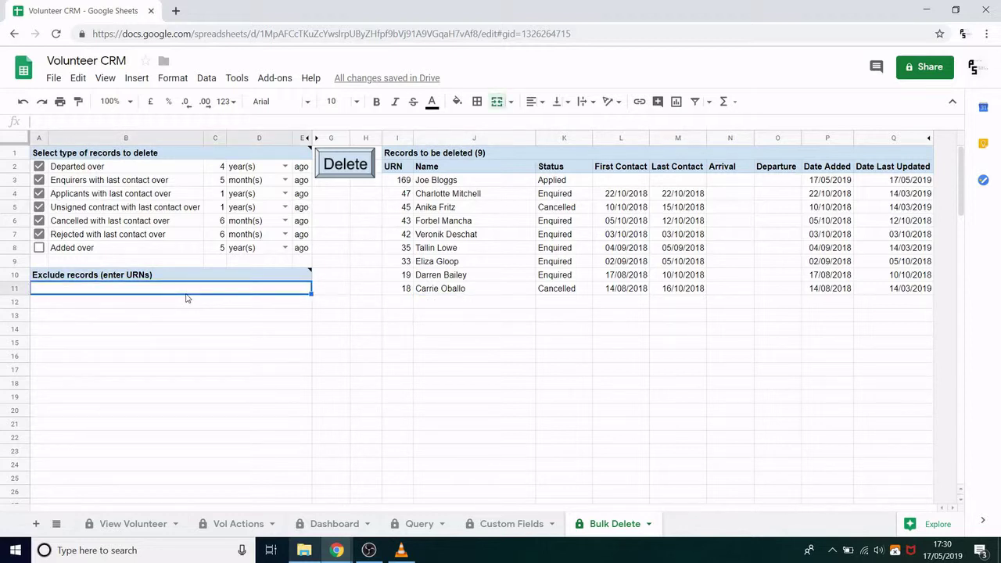
type("45")
key("Return")
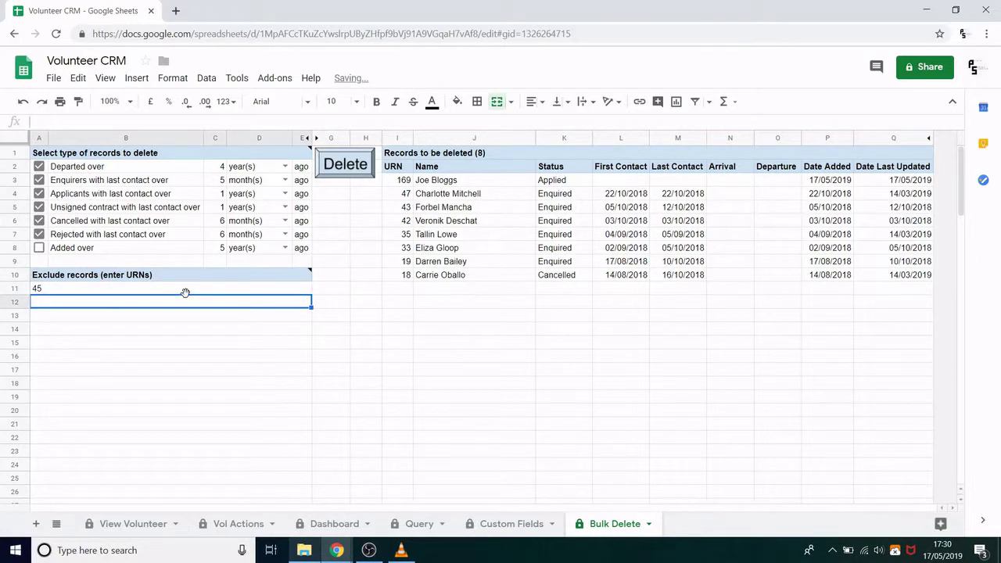
type("42")
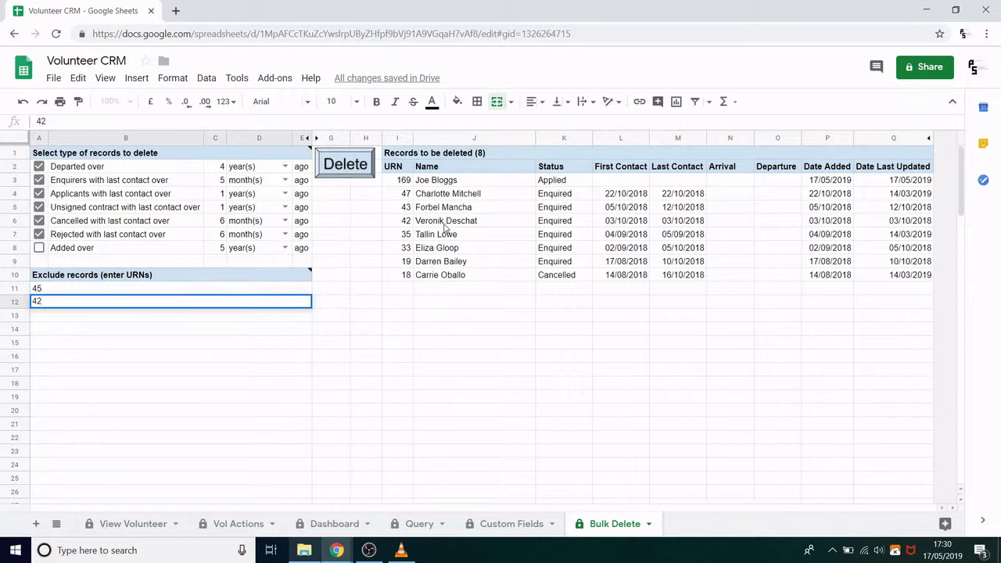
key("Return")
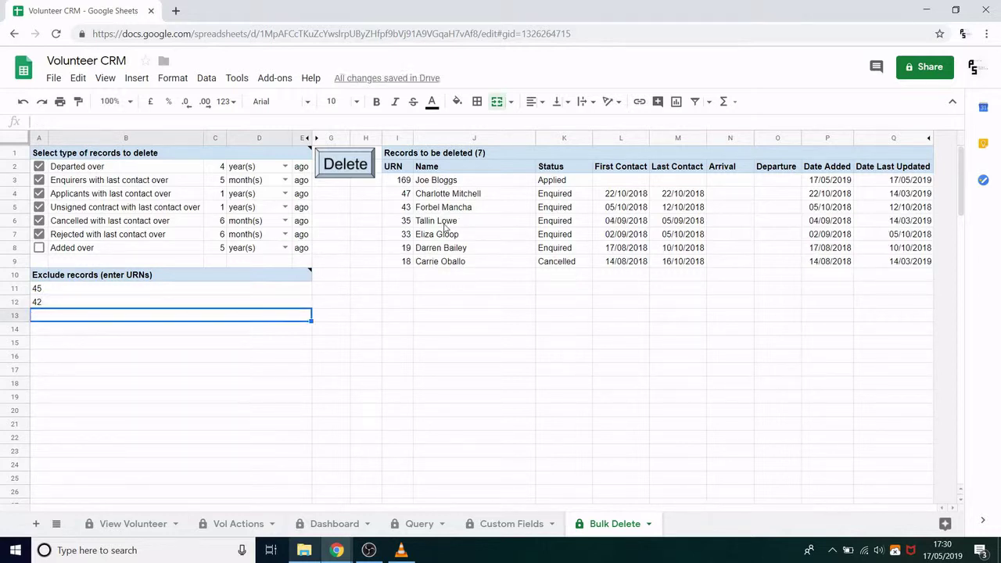
Permanently delete the 7 listed records via the DEL option, confirming each prompt.
left_click(341, 172)
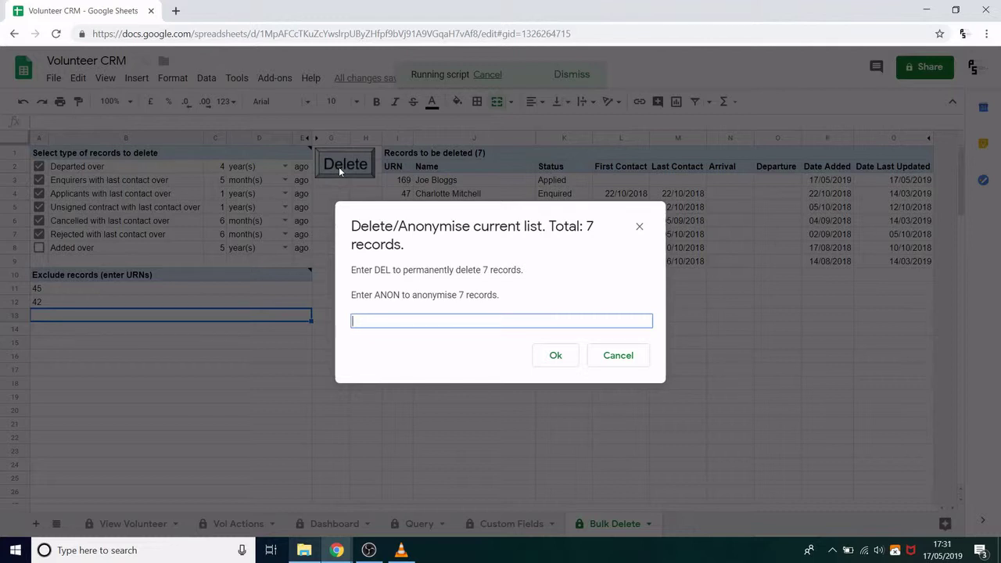
type("del")
left_click(557, 357)
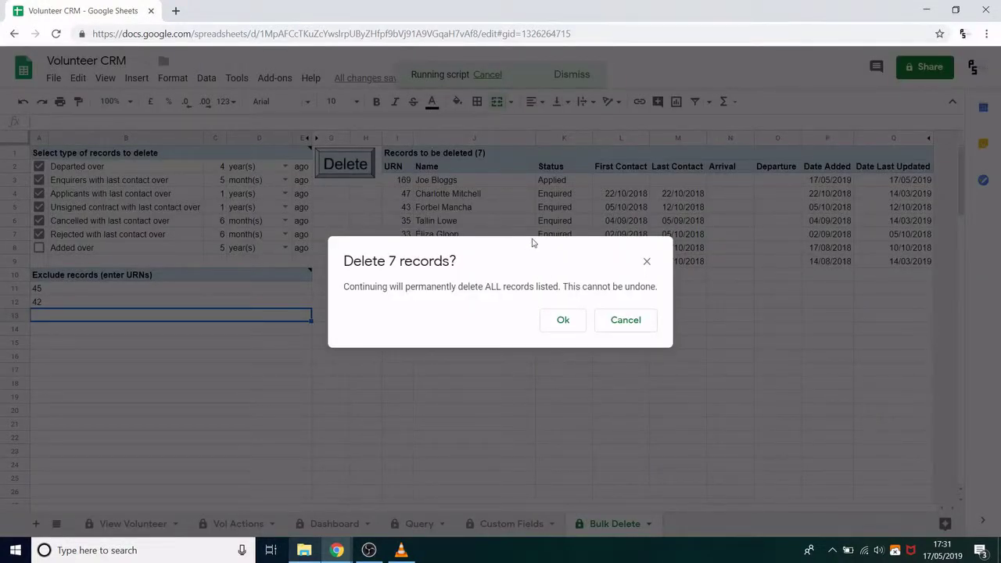
left_click_drag(533, 242, 552, 339)
left_click(563, 321)
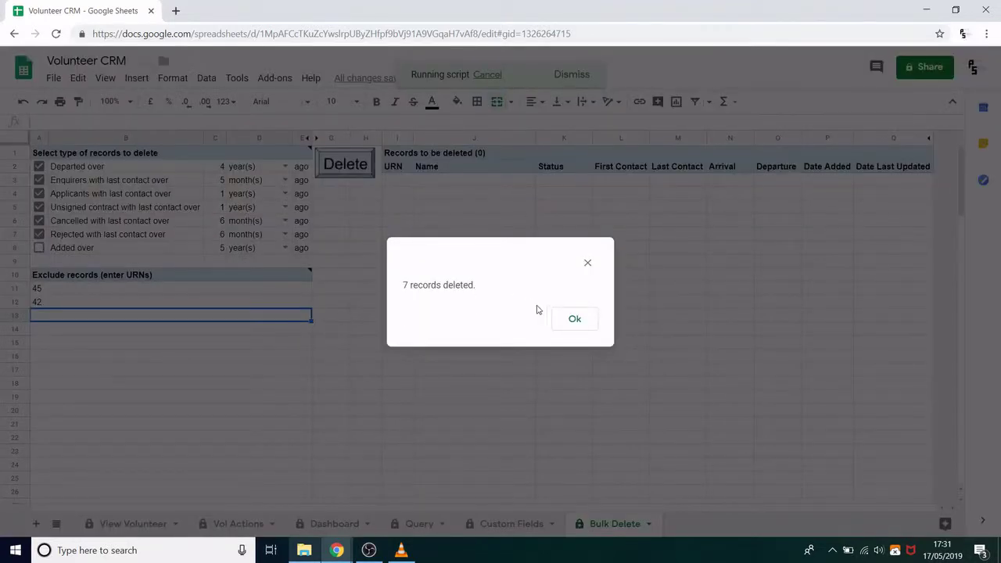
left_click(571, 320)
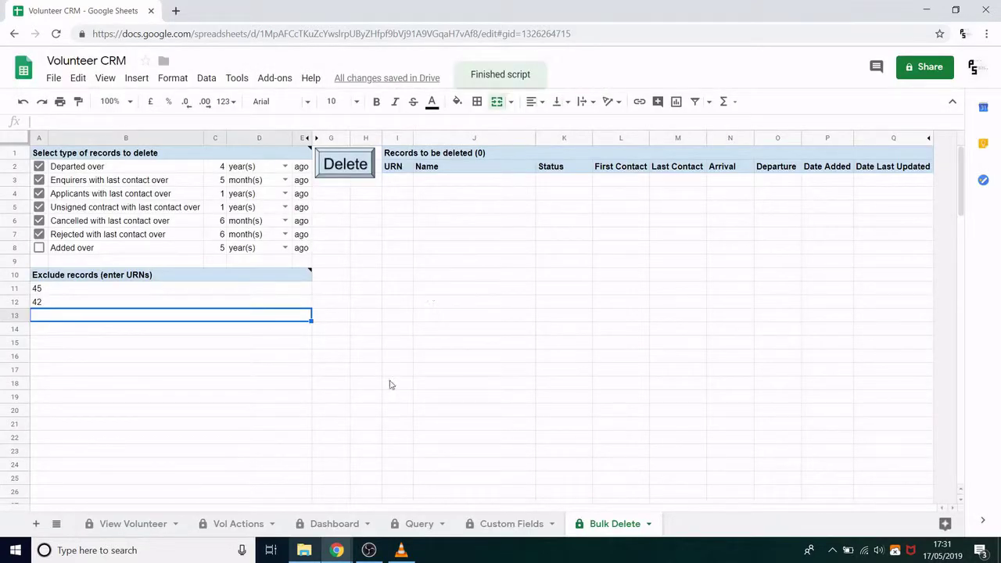